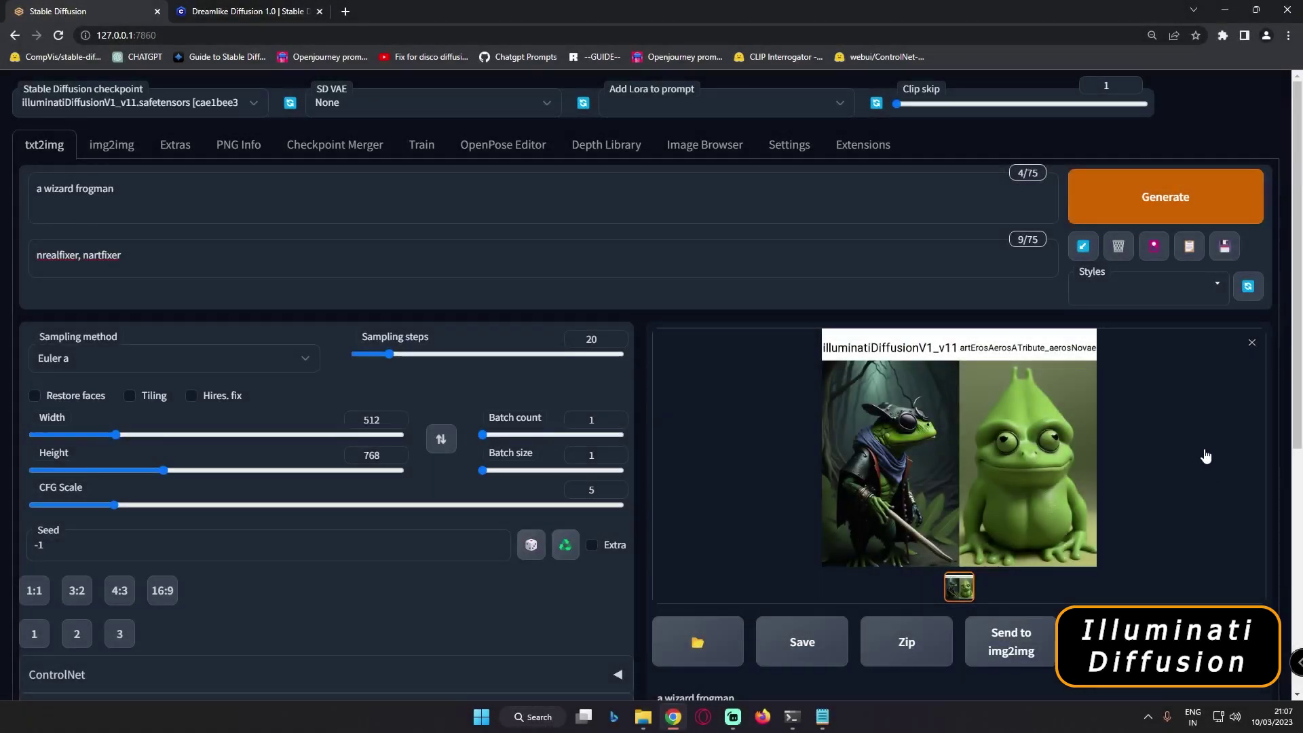
View the 'a wizard frogman' comparison grid enlarged and select its prompt text
left_click(972, 451)
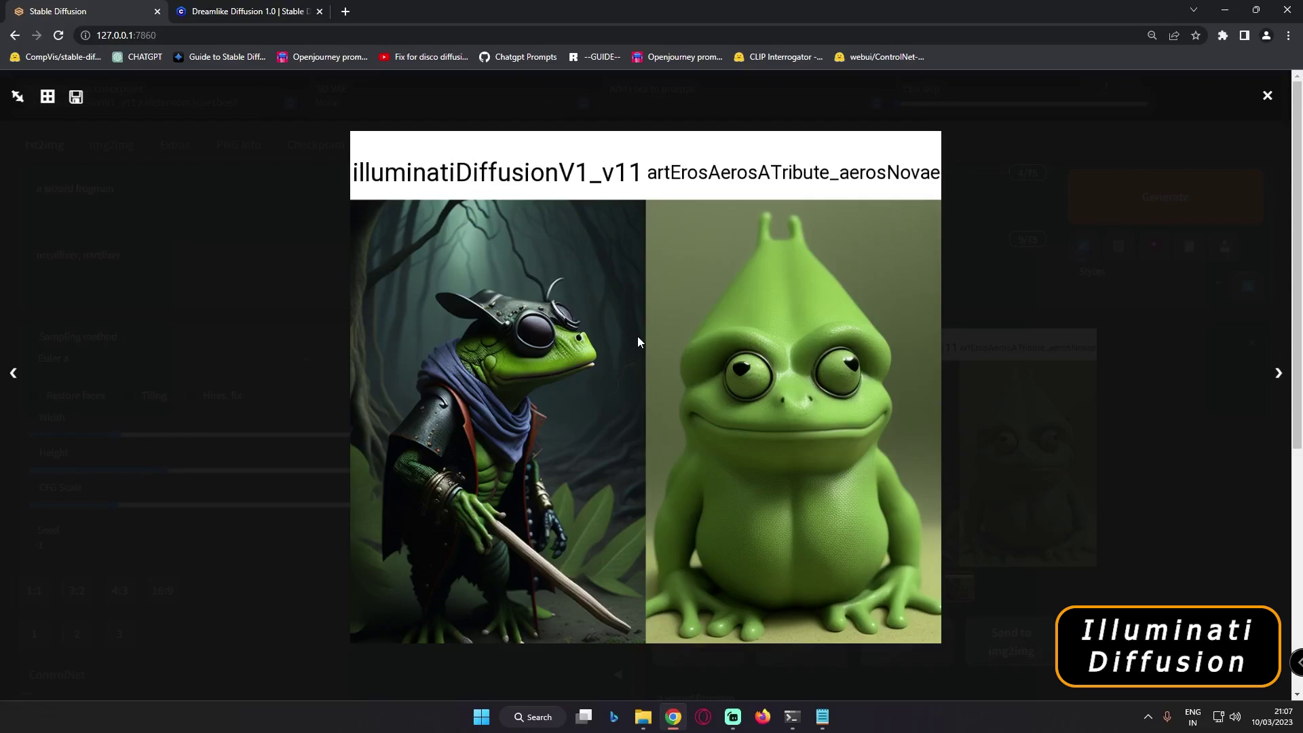
left_click(637, 341)
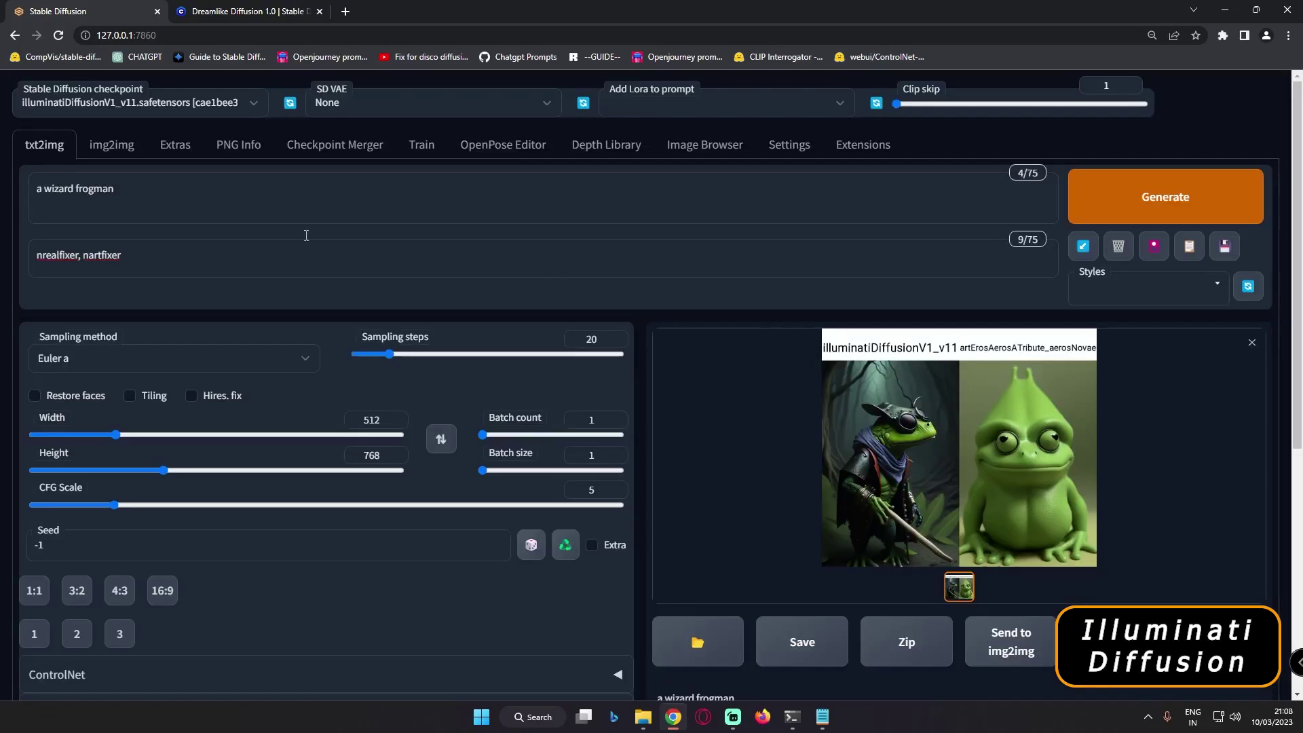
left_click_drag(126, 194, 14, 185)
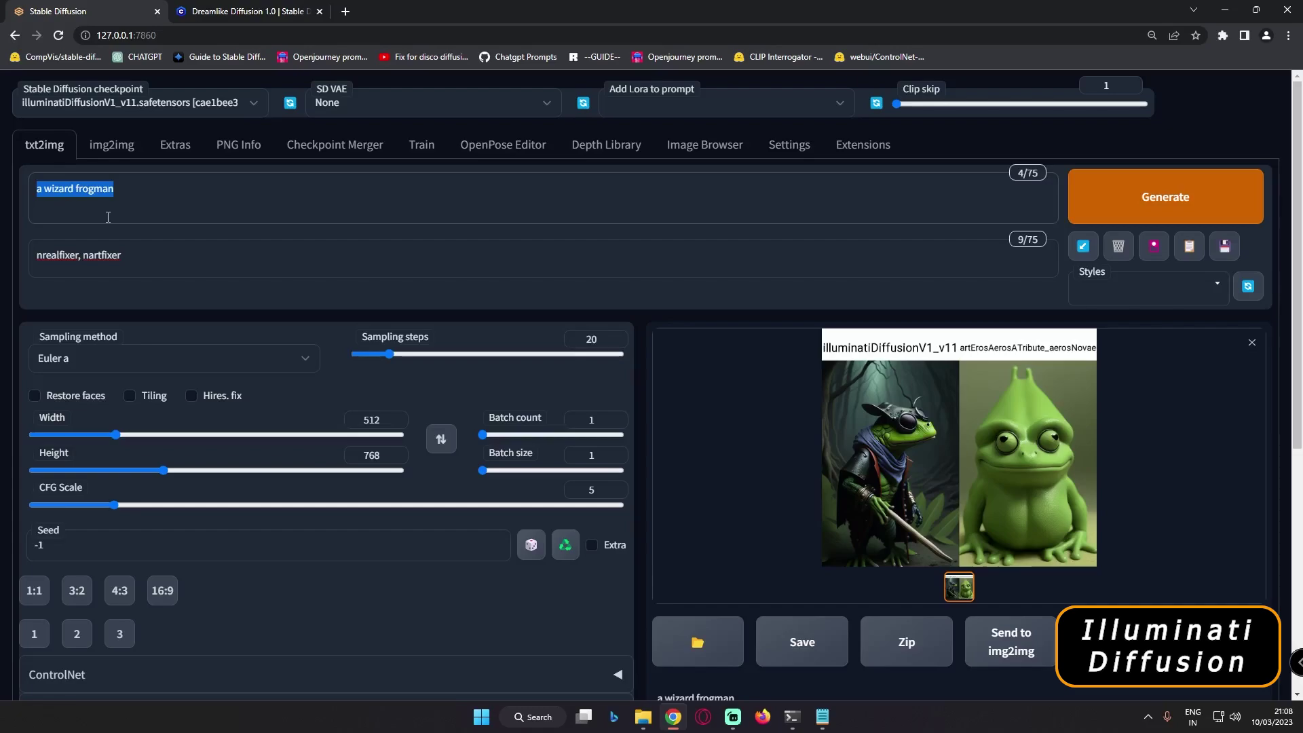
left_click(917, 420)
left_click(1223, 442)
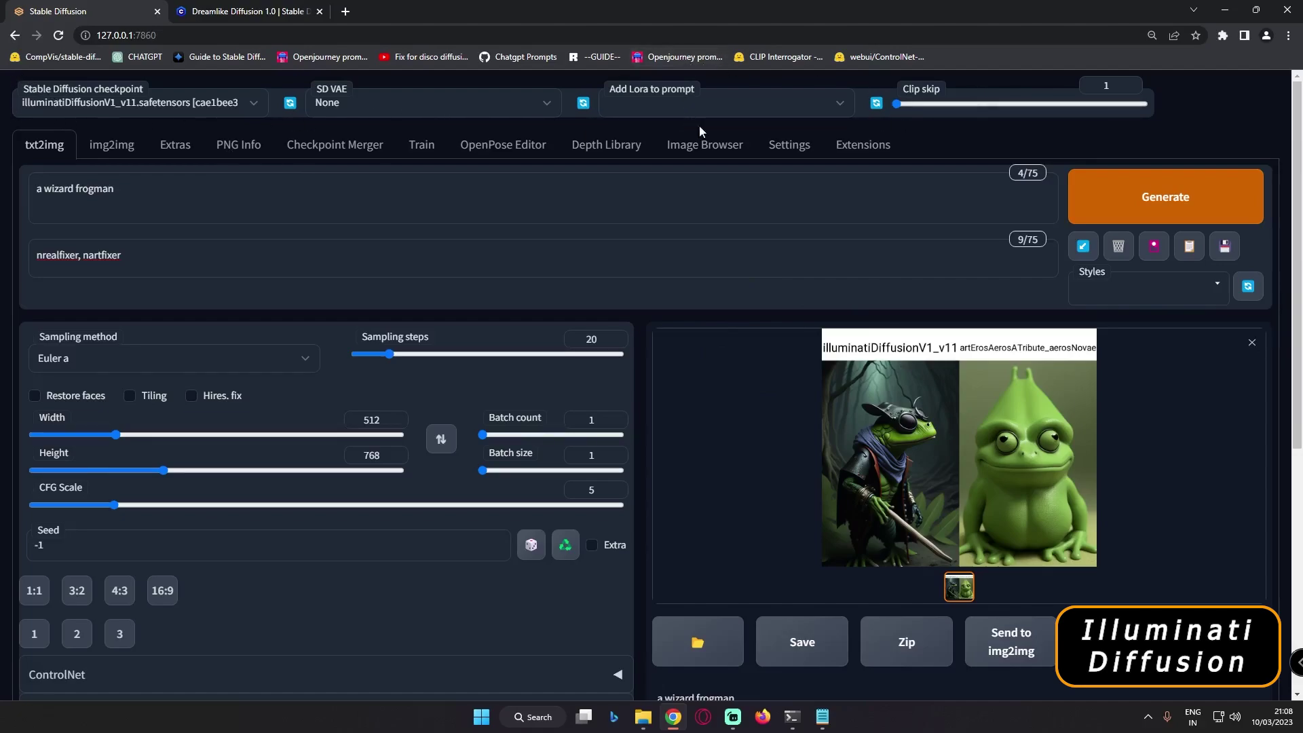
Inspect the User interface Quicksettings list entries, starting with sd_model_checkpoint
left_click(782, 151)
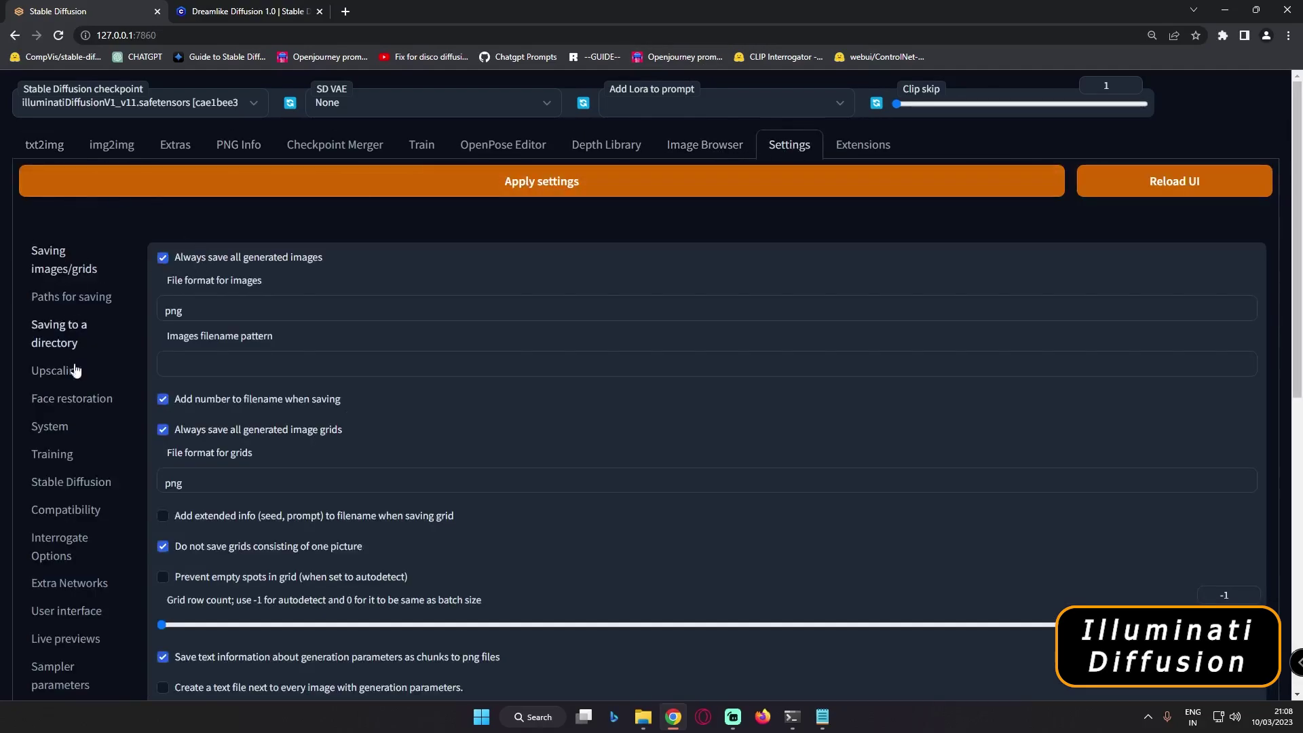
scroll(41, 508, "down", 1)
left_click(64, 547)
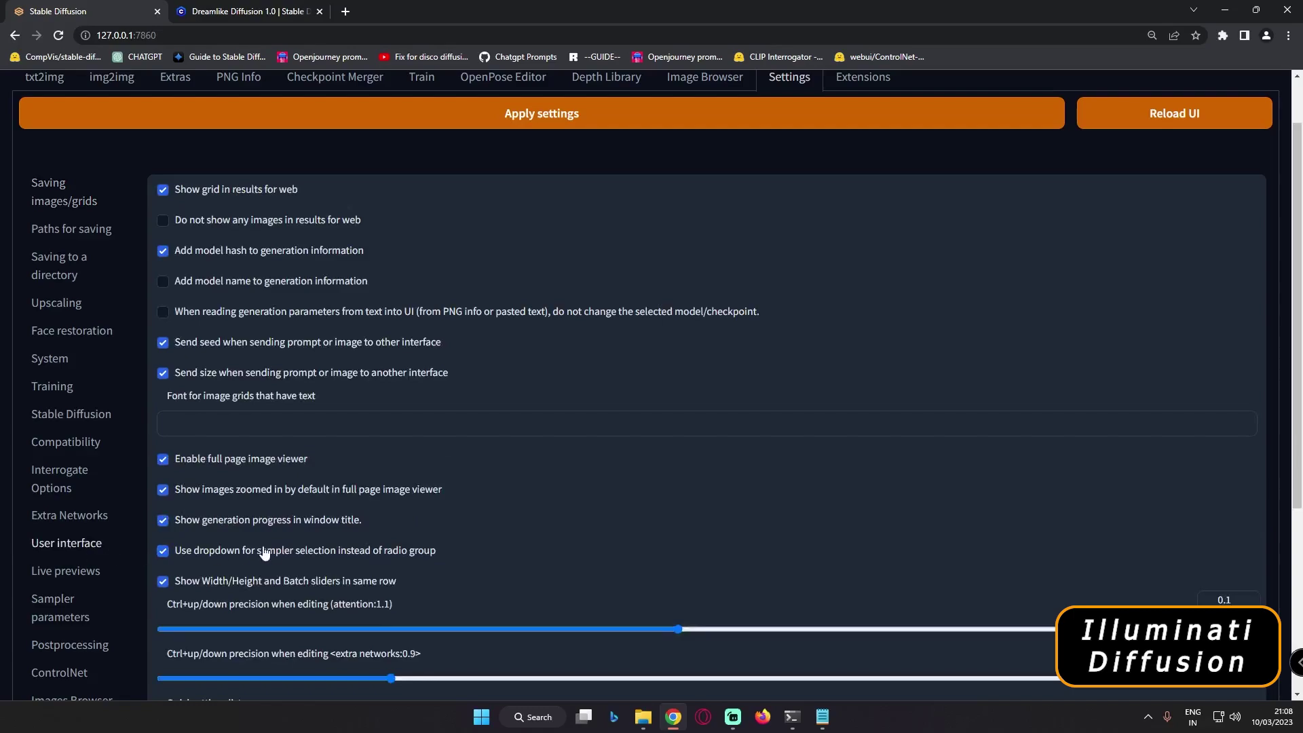
scroll(159, 487, "down", 3)
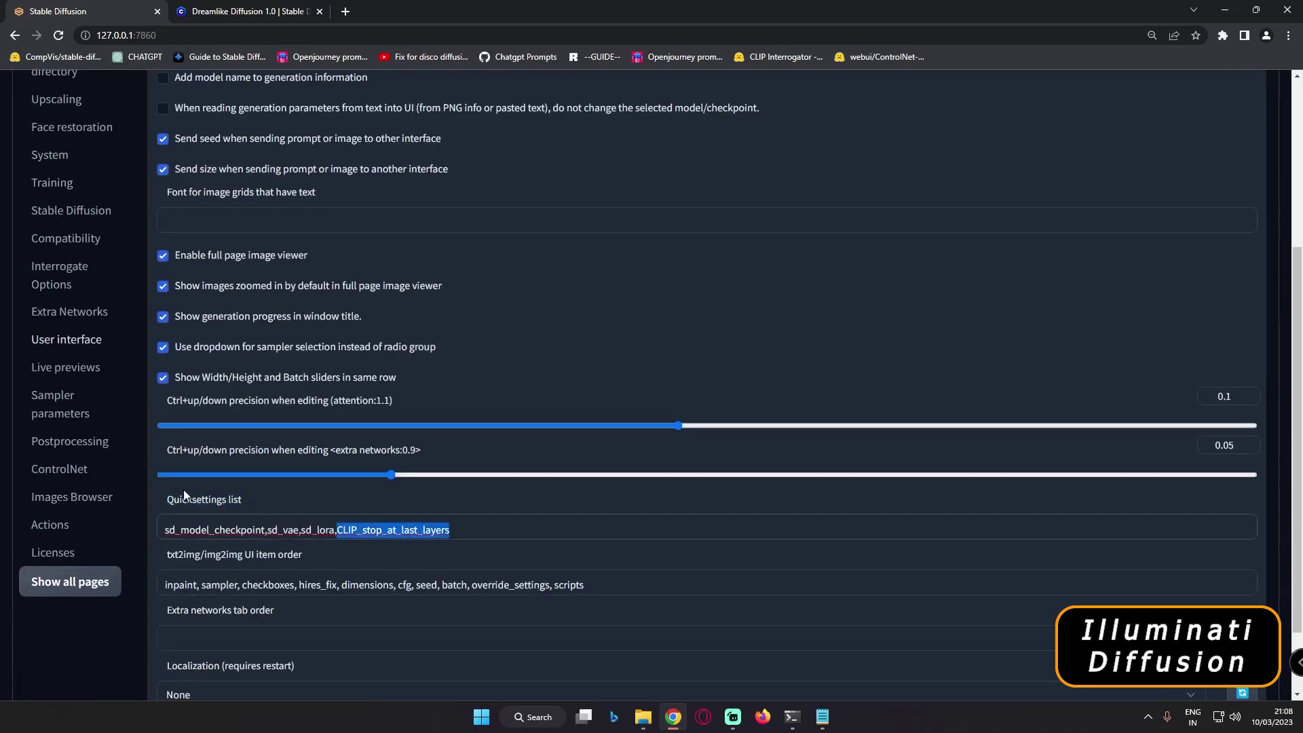
left_click_drag(165, 529, 266, 531)
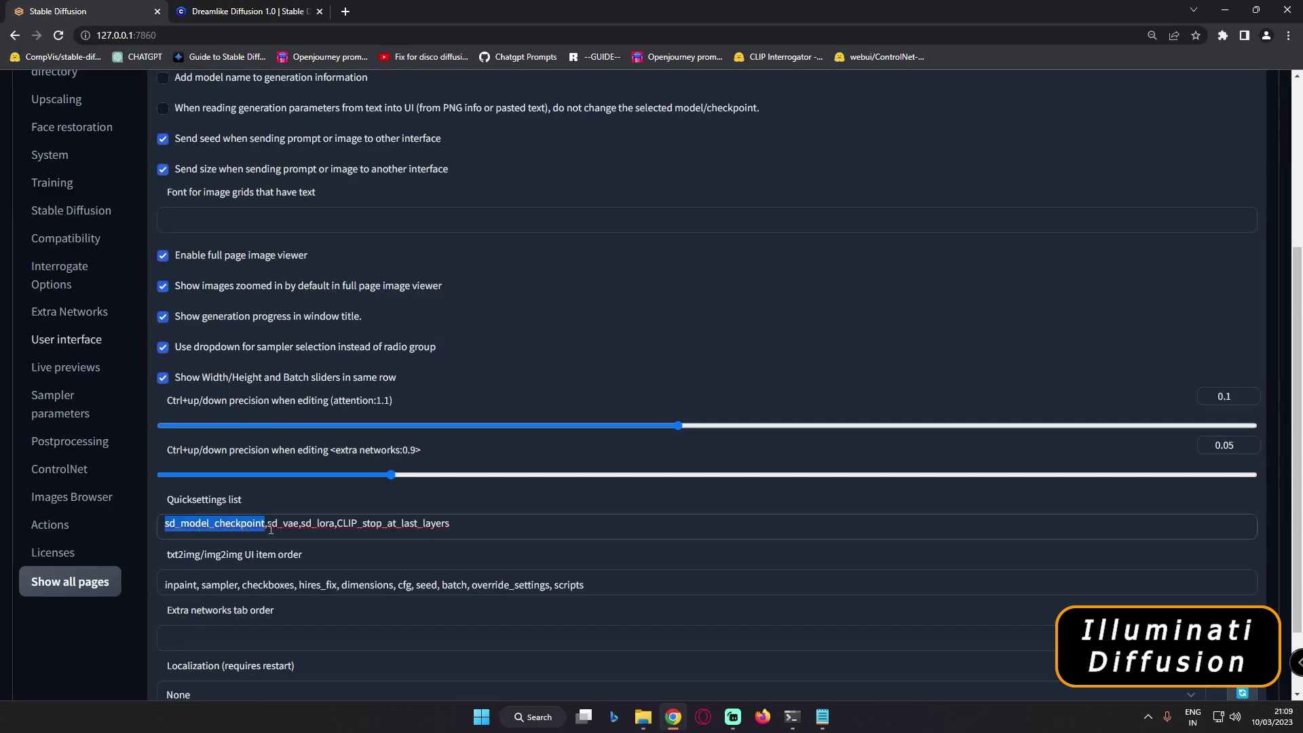
left_click_drag(267, 530, 434, 502)
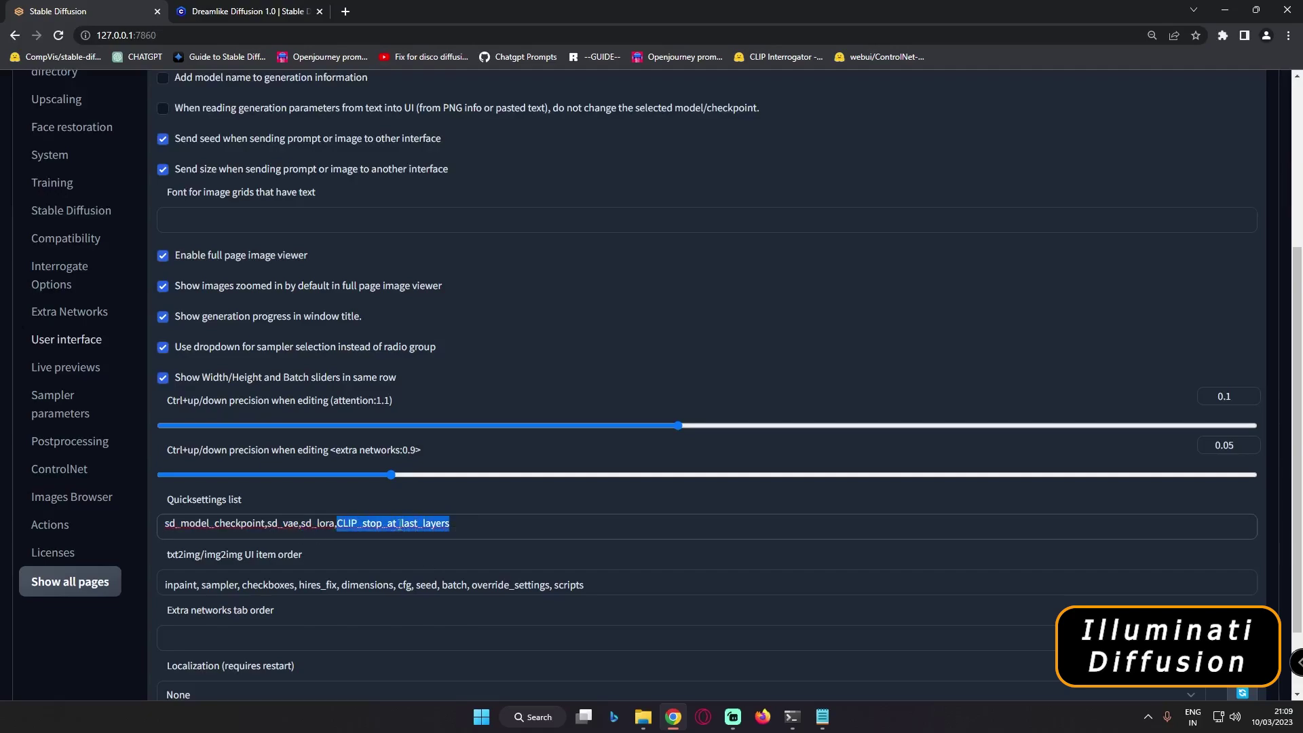
Apply the settings and reload the web UI
scroll(735, 180, "up", 4)
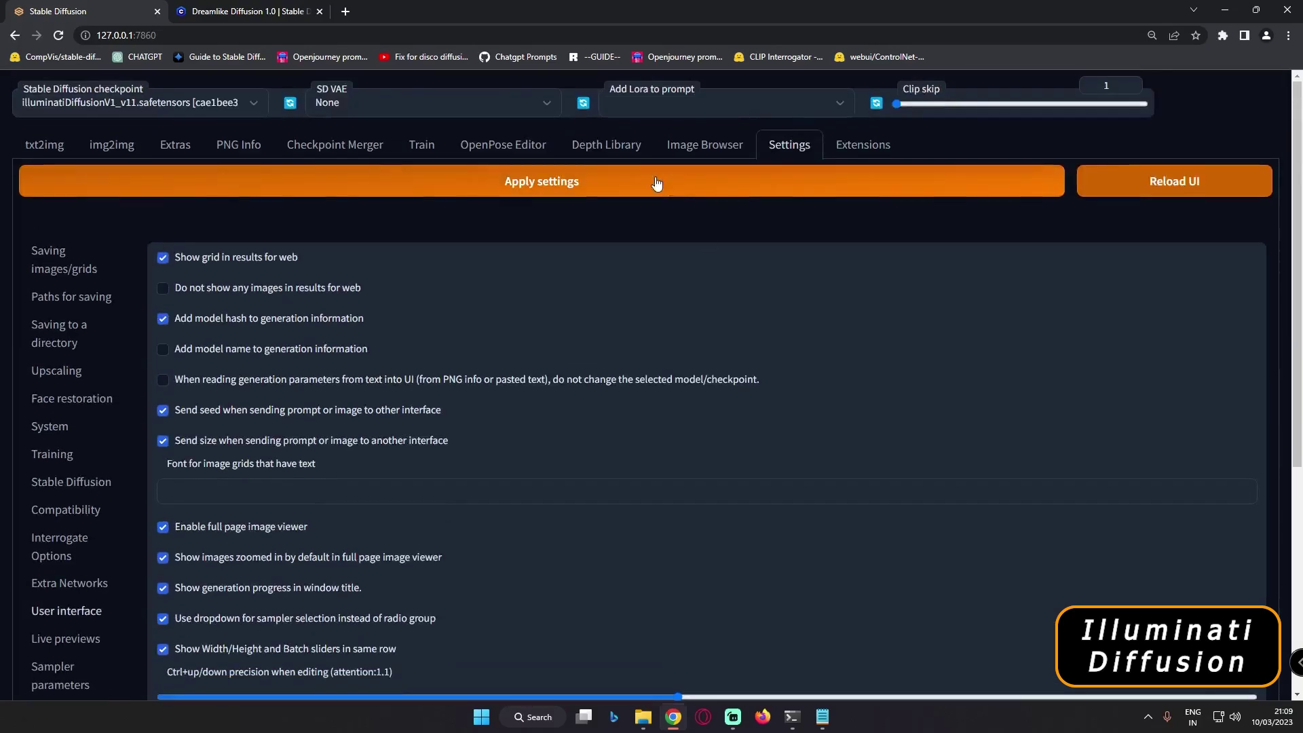
left_click(531, 195)
left_click(1180, 189)
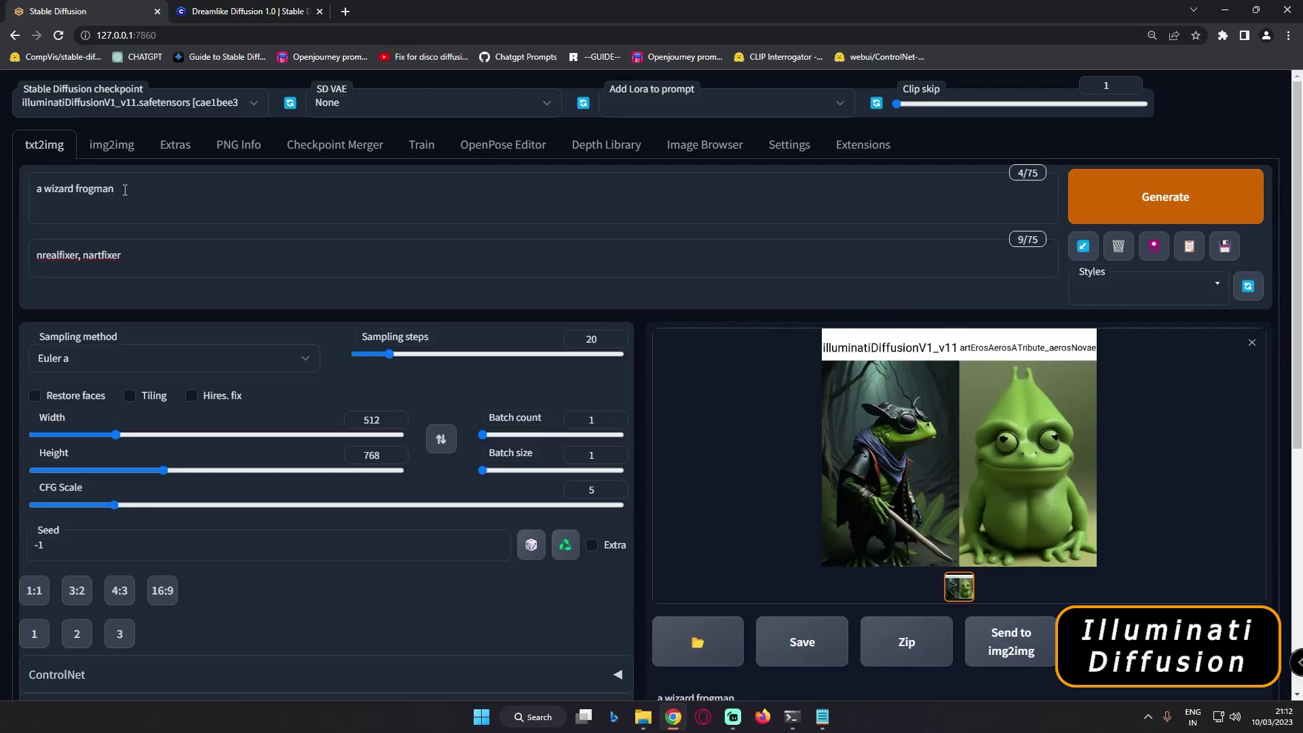
Select the 'a wizard frogman' prompt and review the new frog comparison grid at full size
left_click_drag(125, 189, 33, 185)
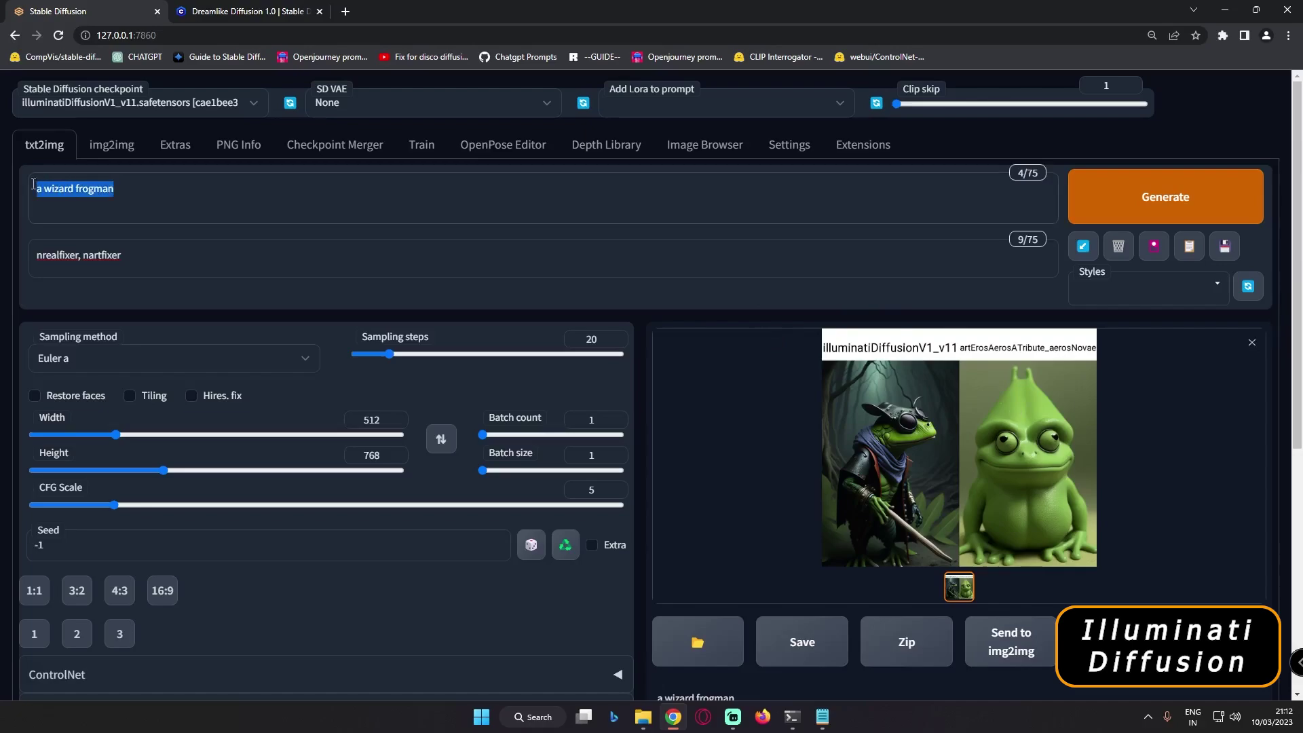
left_click(939, 434)
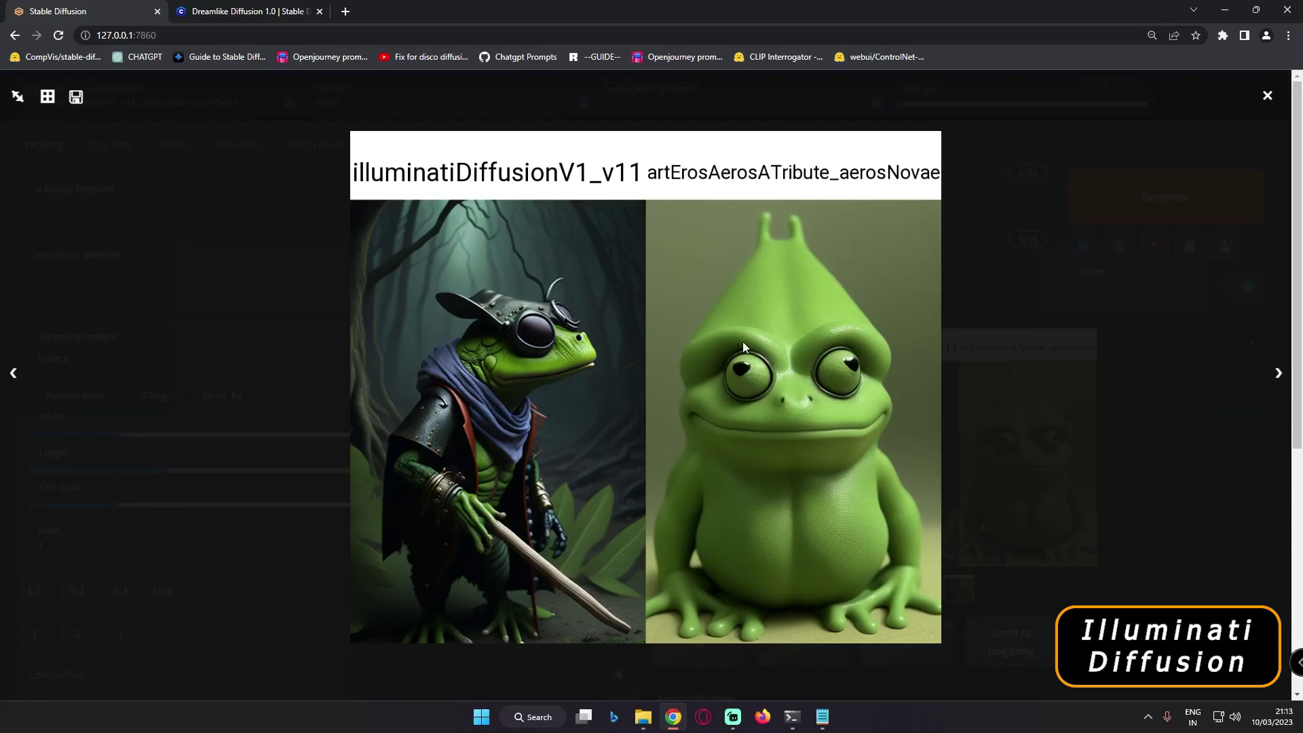
left_click(1143, 503)
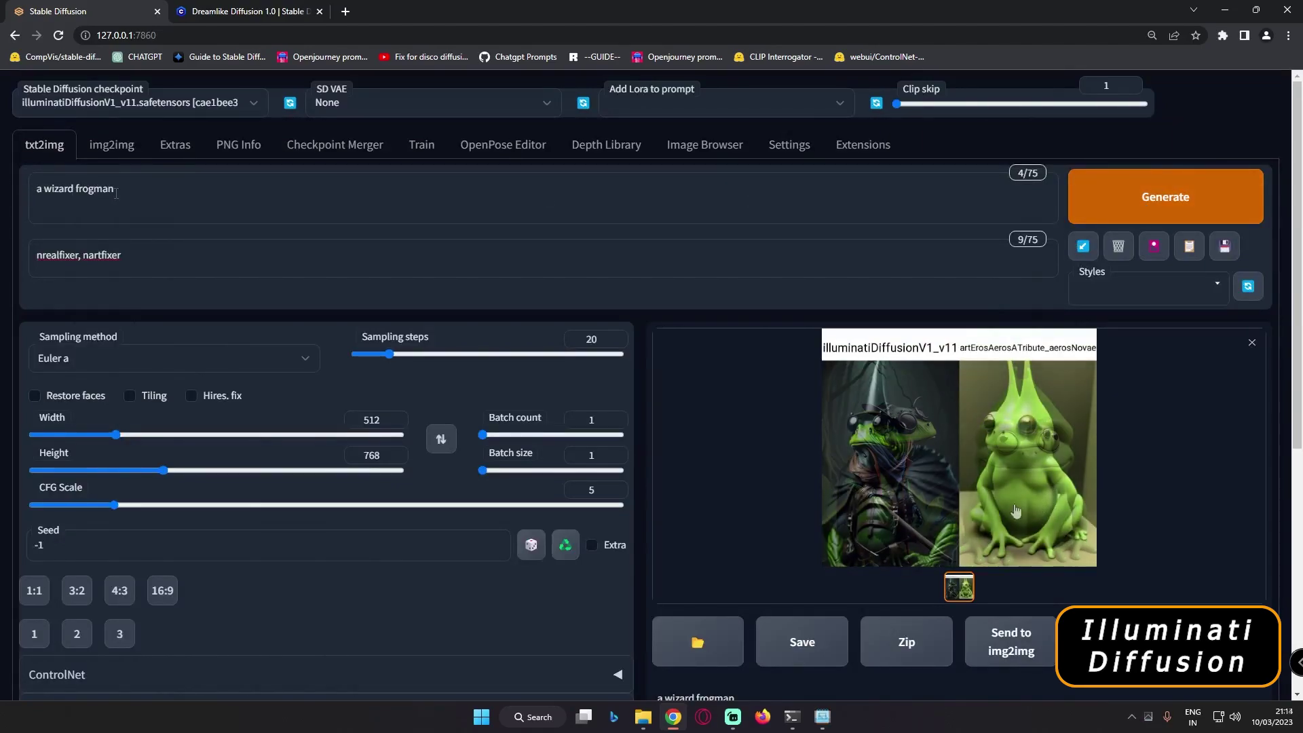
left_click(958, 462)
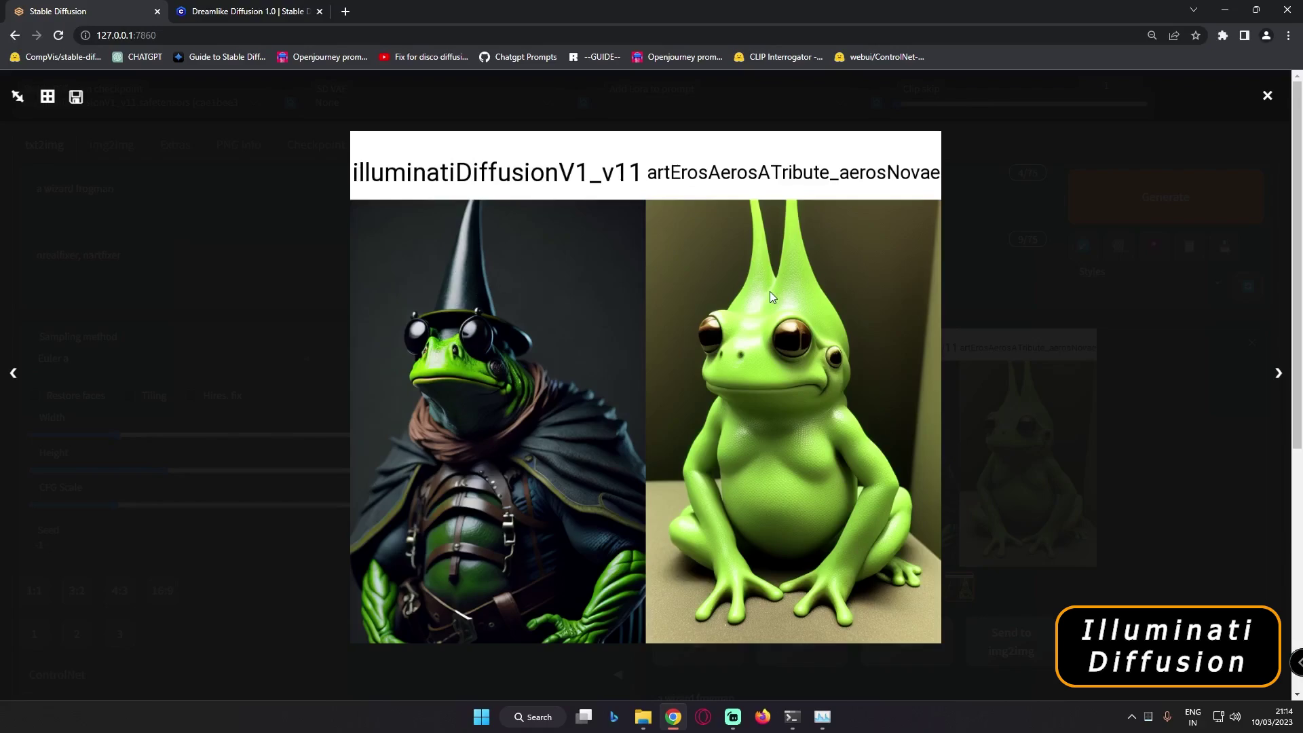
left_click(1181, 503)
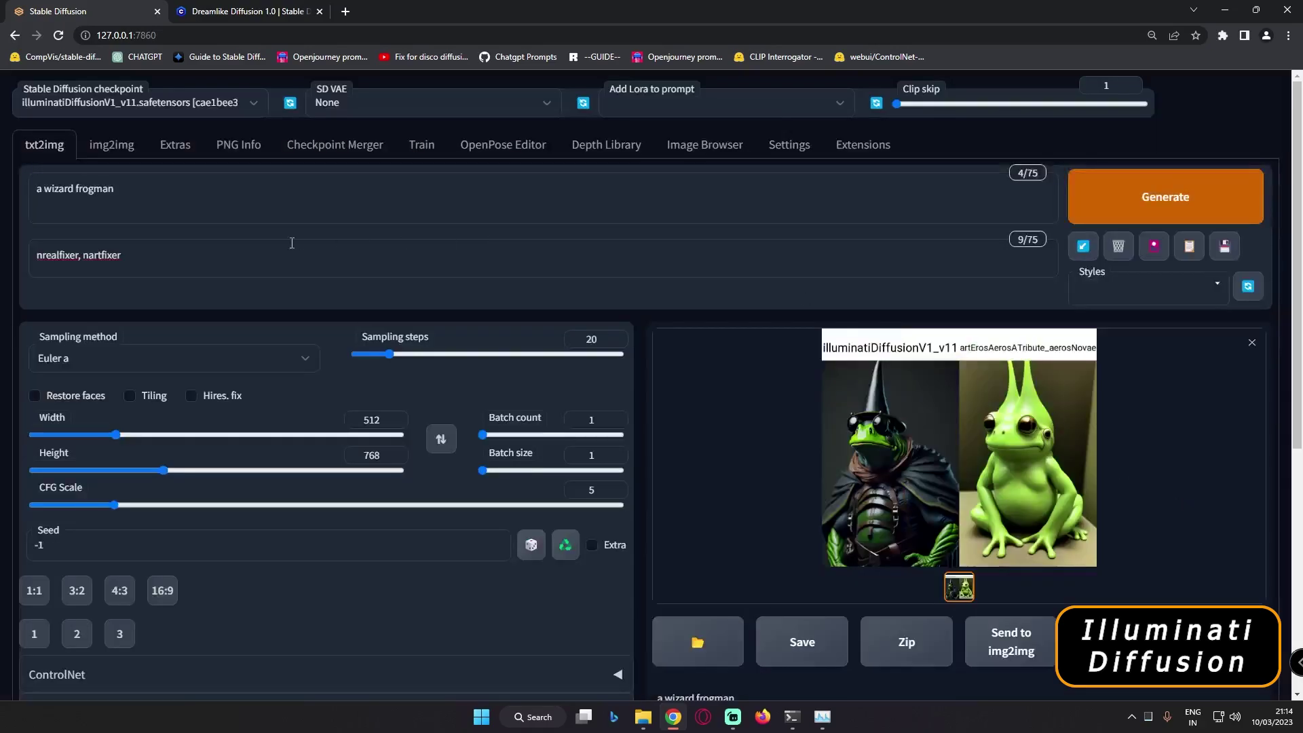
Paste a wizard turtle prompt over the frogman one and view its comparison enlarged
triple_click(77, 188)
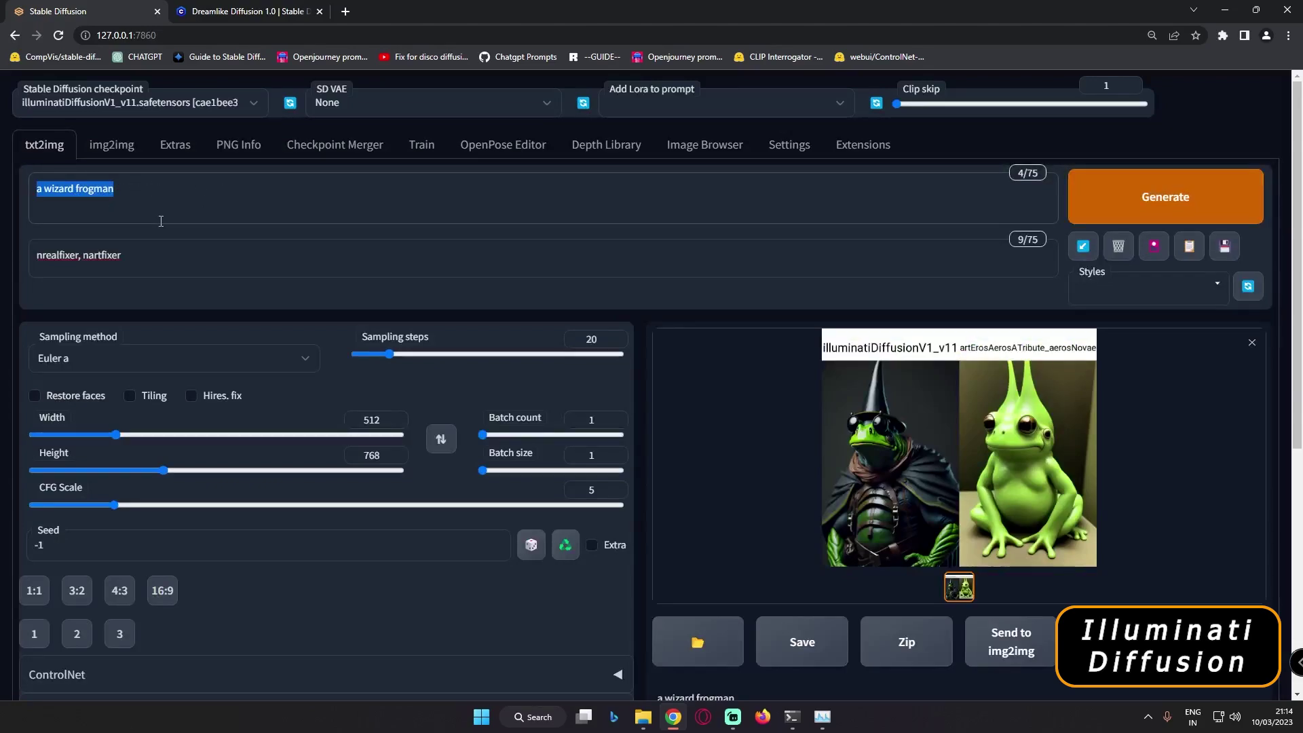
key("ctrl+v")
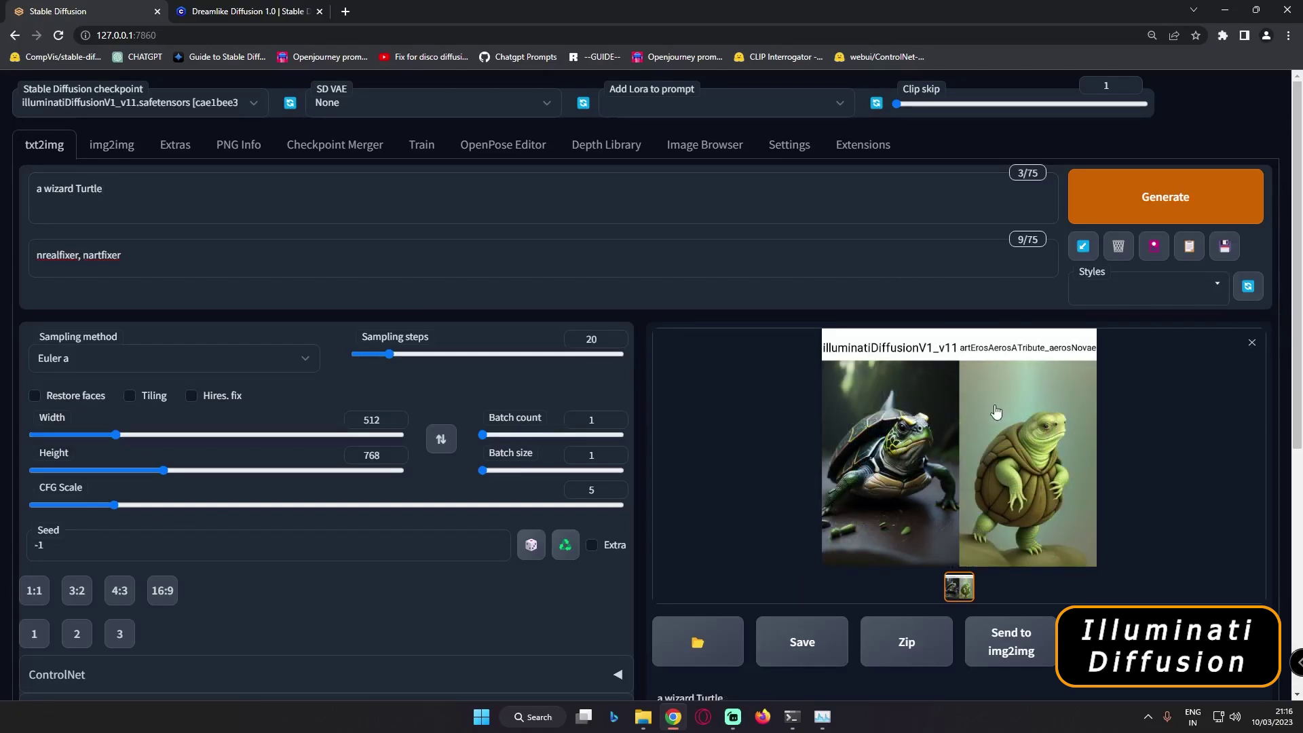
left_click(996, 412)
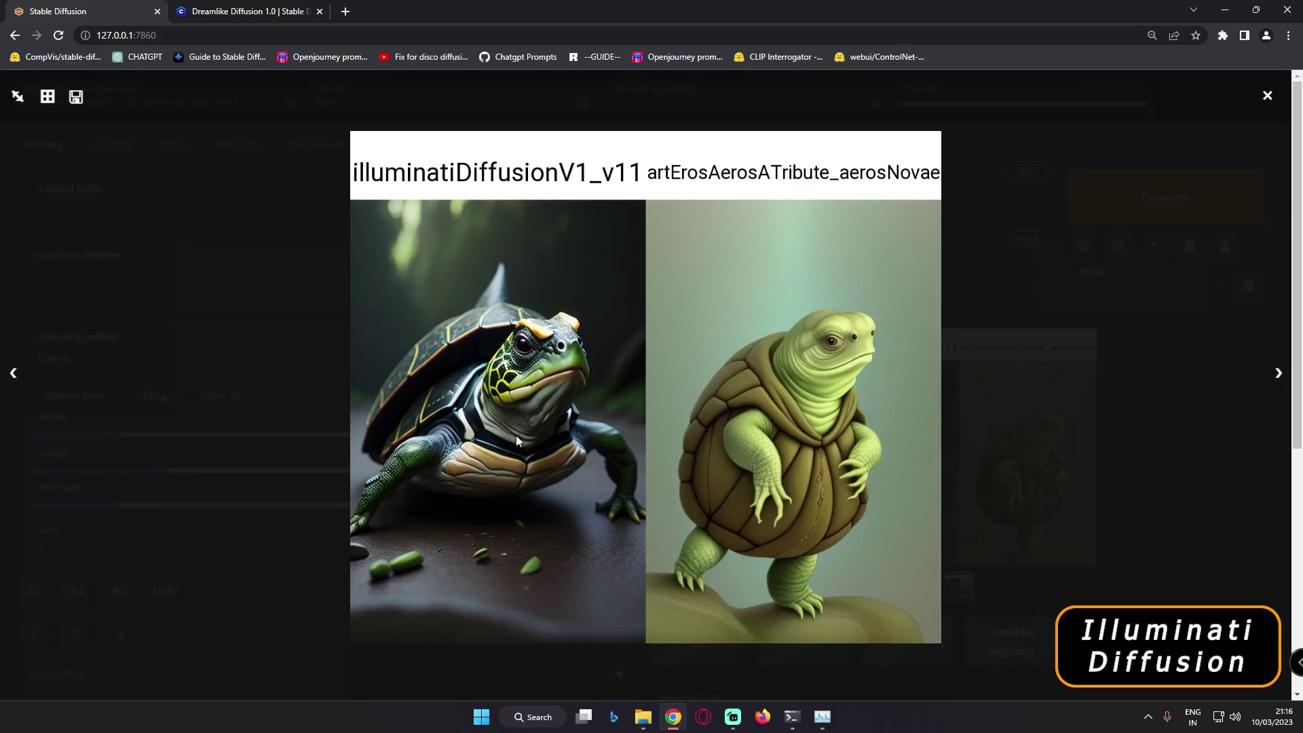
left_click(540, 393)
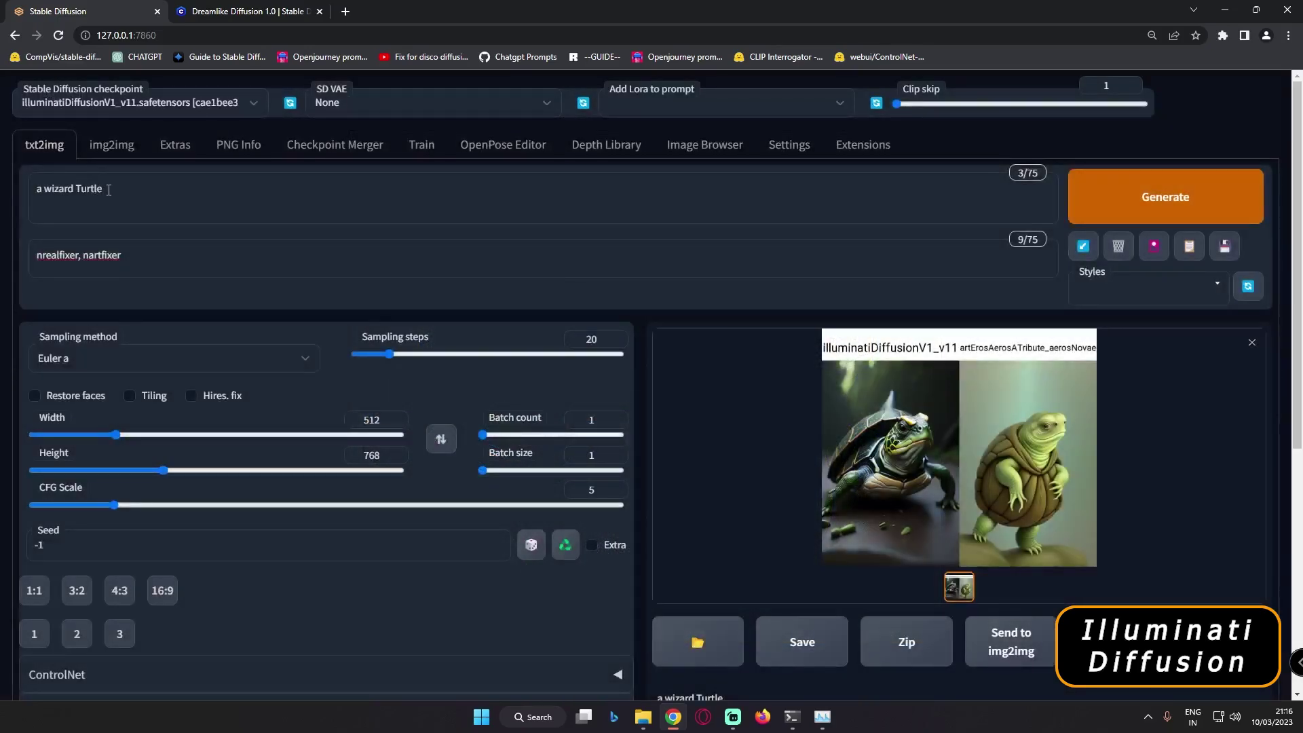
Extend the prompt to 'a wizard Turtleman' and generate
left_click(108, 190)
type("man")
key("ctrl+Return")
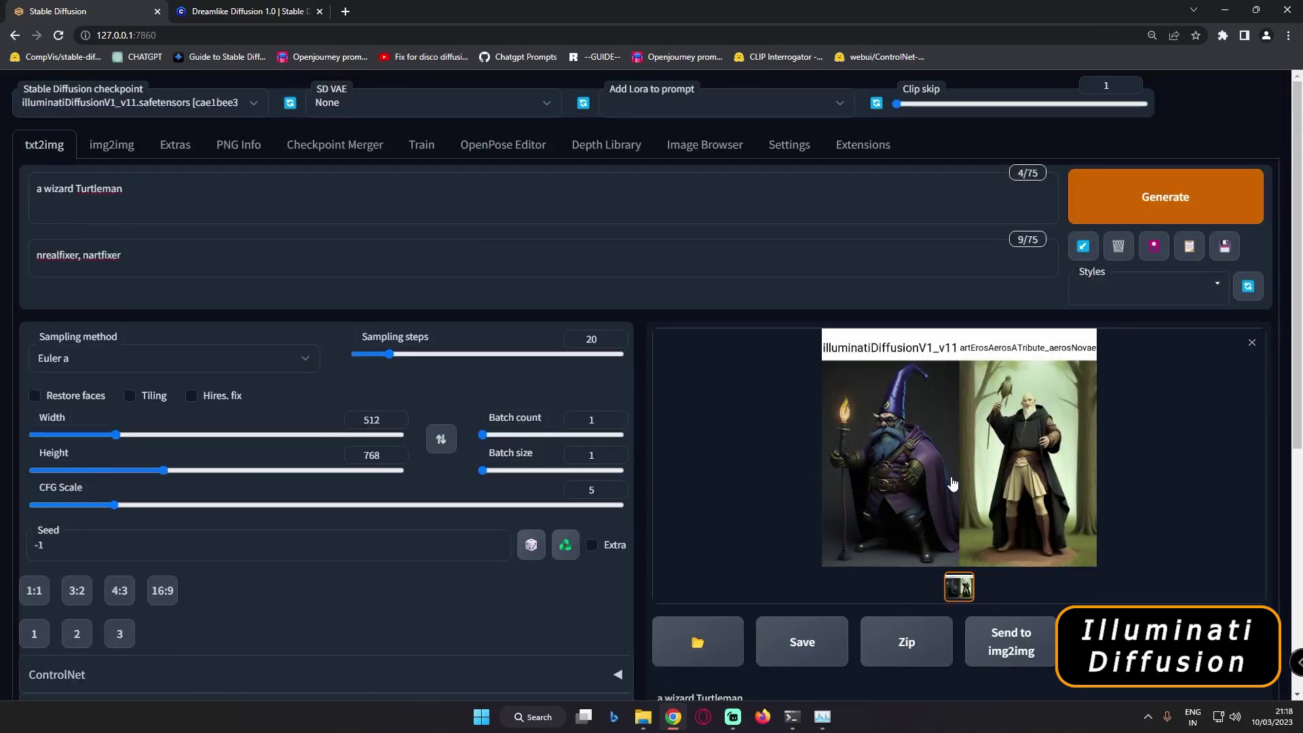
View the new 'a wizard Turtleman' comparison grid enlarged
left_click(951, 483)
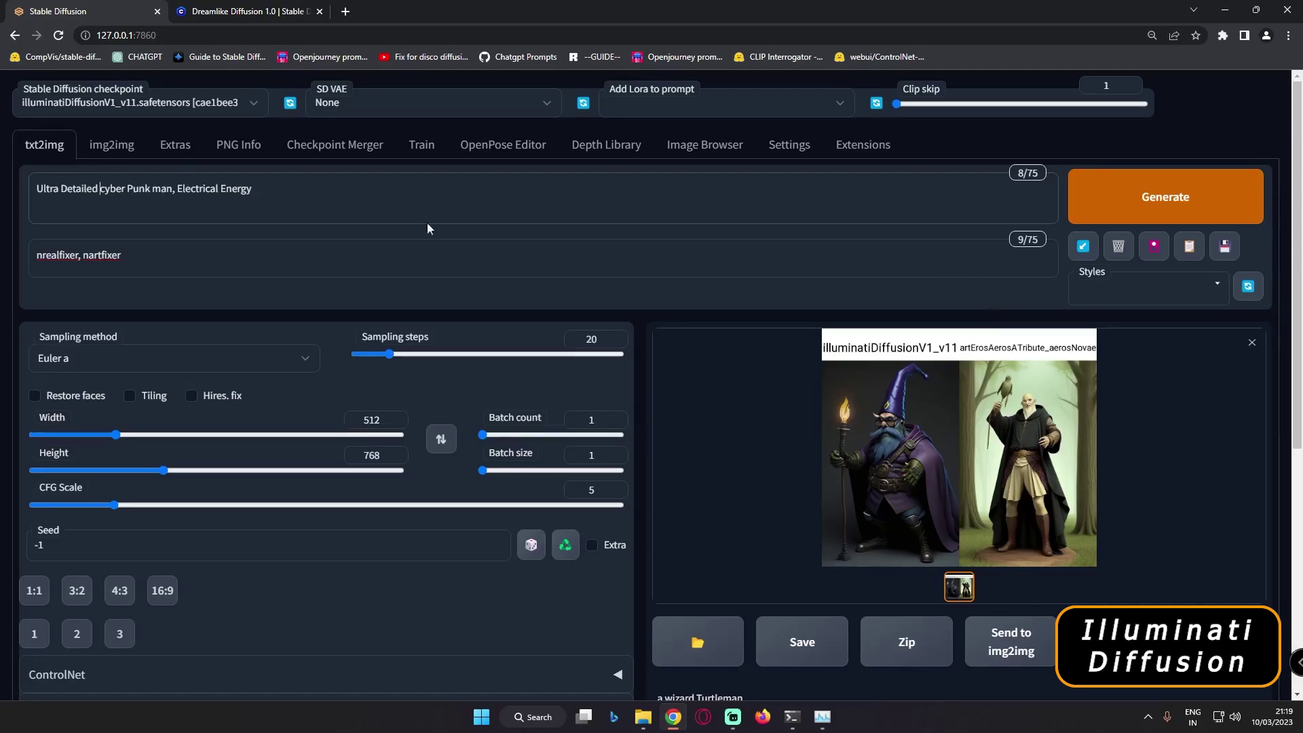
Review the 'Ultra Detailed cyber Punk man, Electrical Energy' comparison grid enlarged
key("ctrl+a")
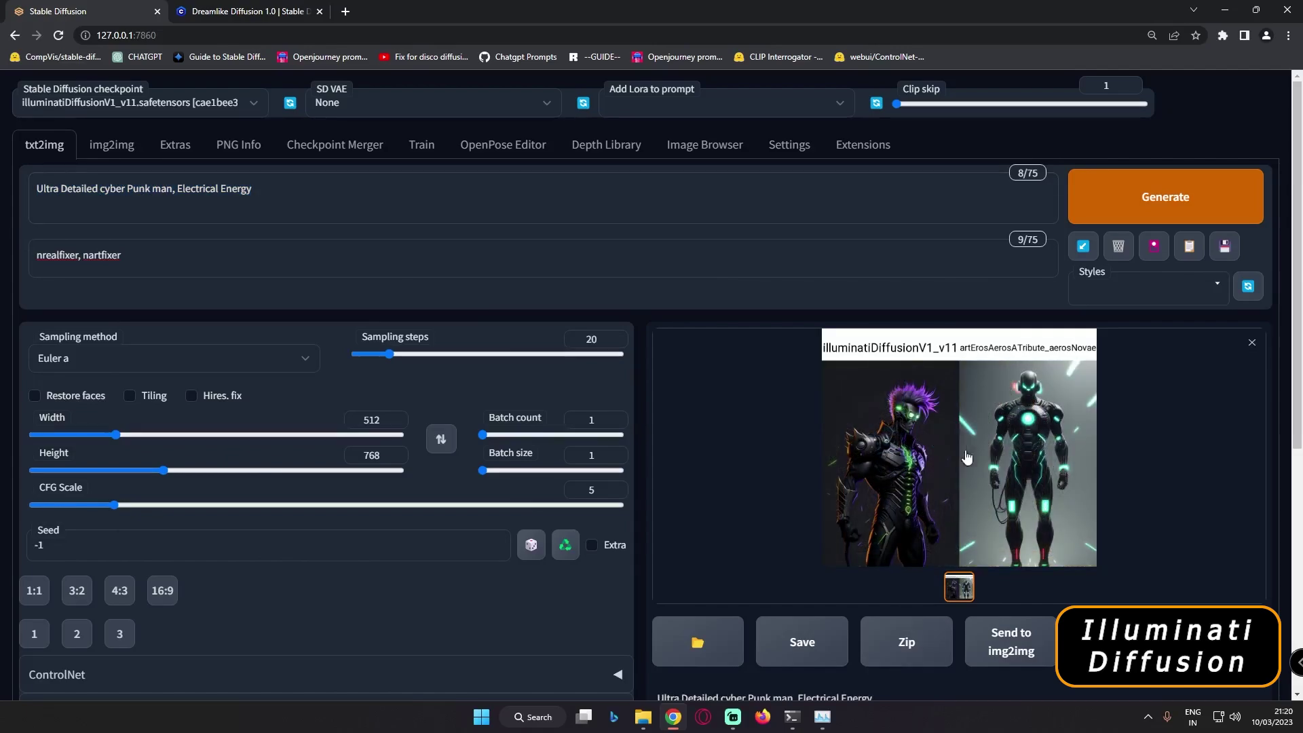
left_click(959, 459)
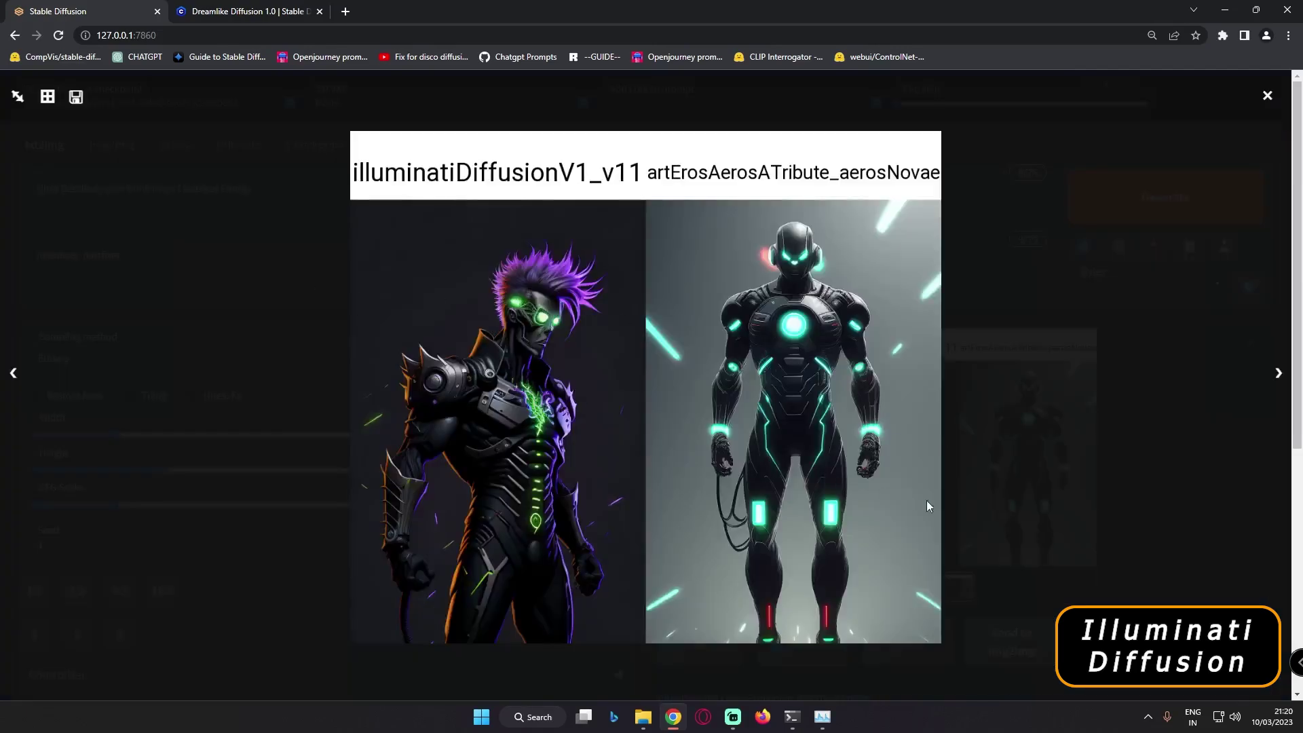
left_click(1096, 523)
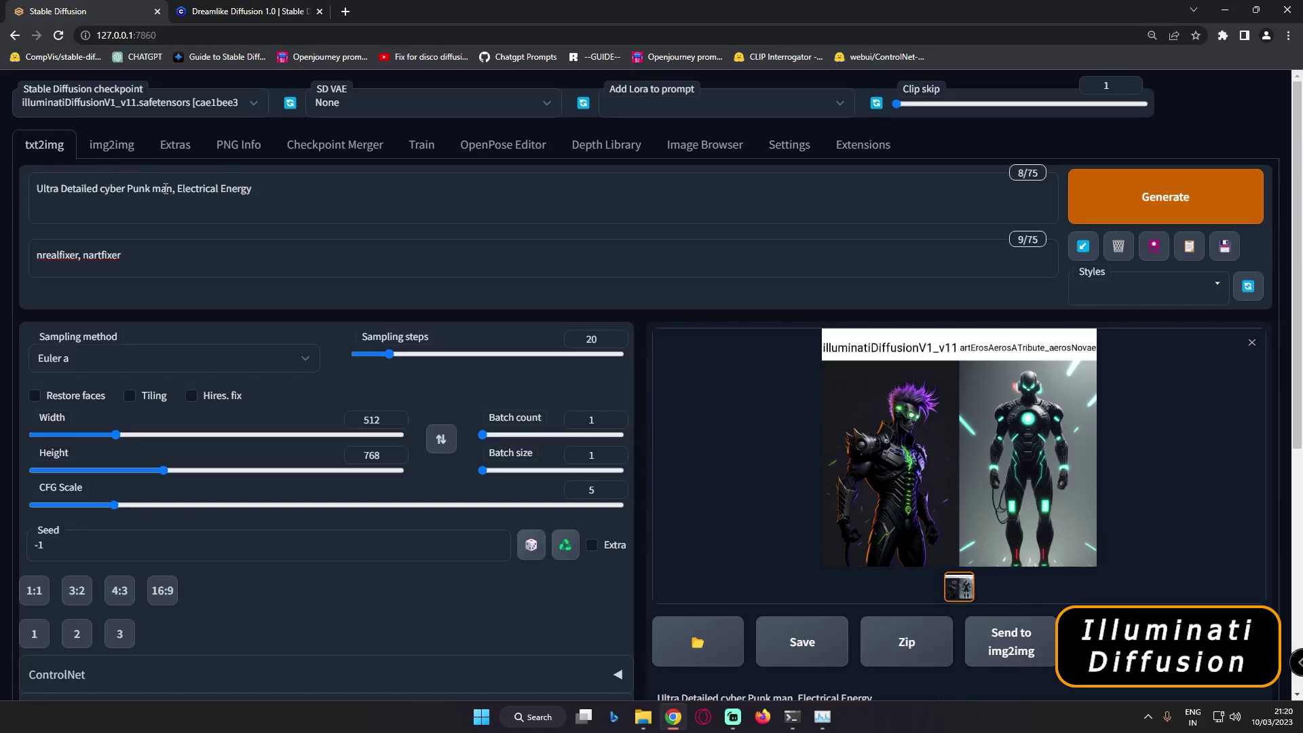
key("ctrl+a")
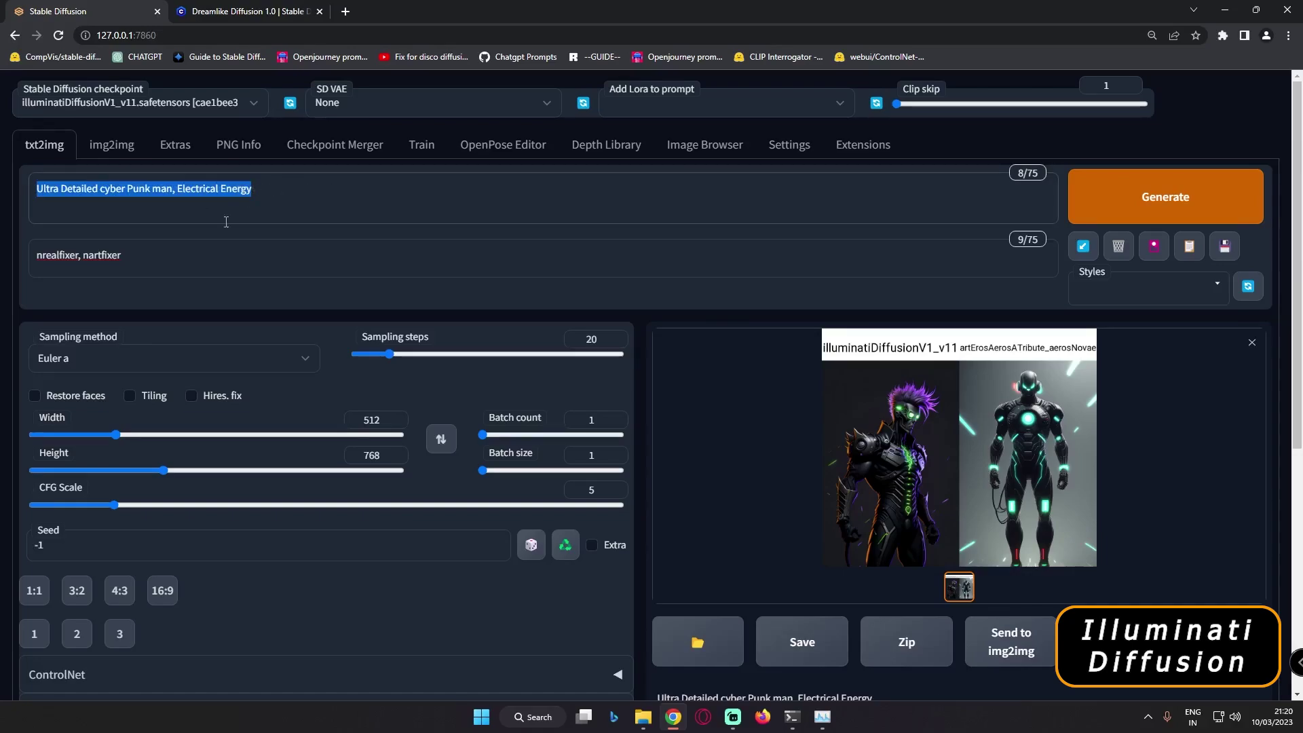
left_click(934, 486)
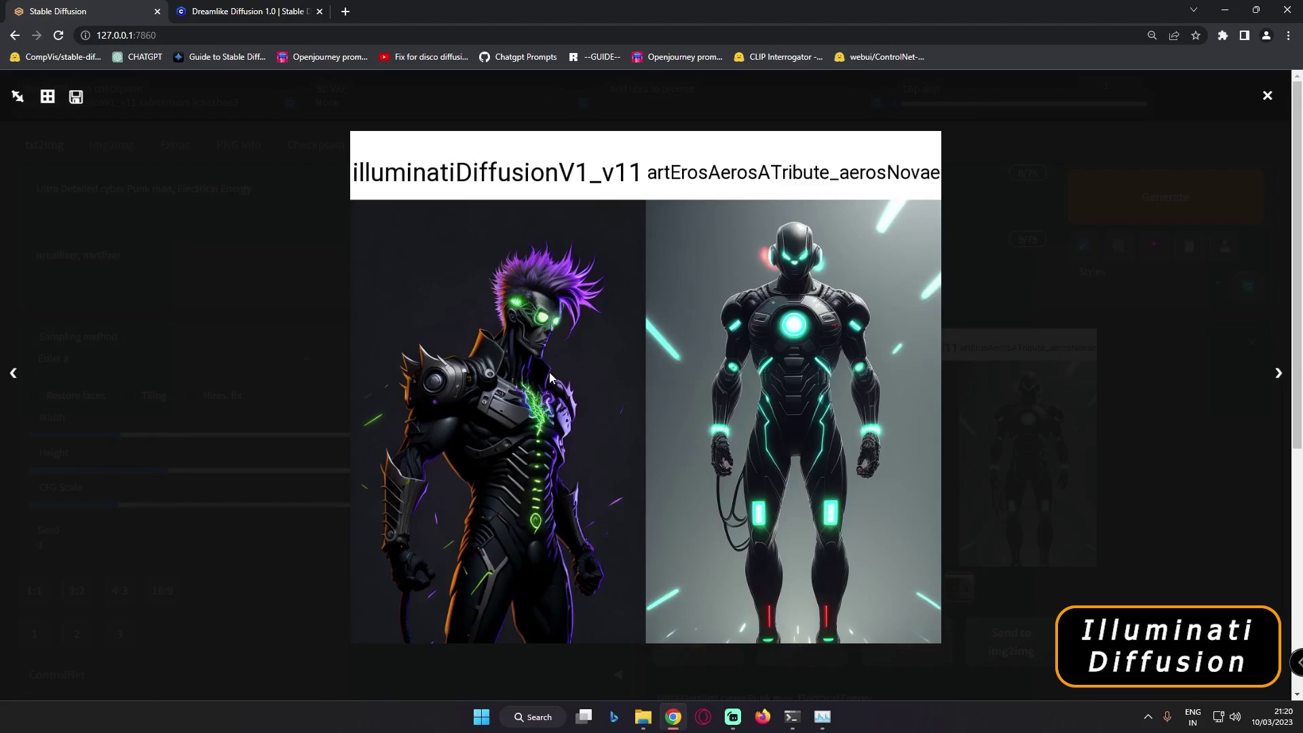
left_click(1216, 514)
Remove ' Electrical Energy' from the prompt
triple_click(177, 188)
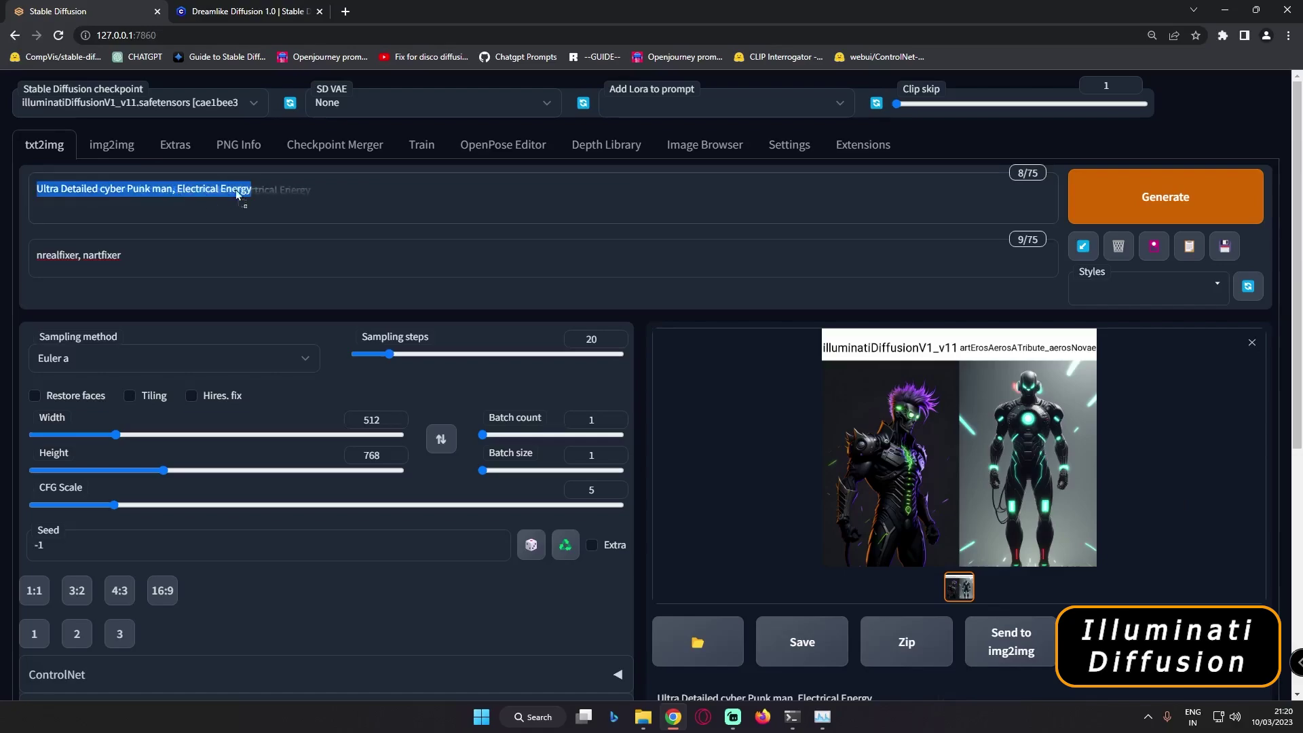
left_click_drag(174, 189, 253, 189)
key("BackSpace")
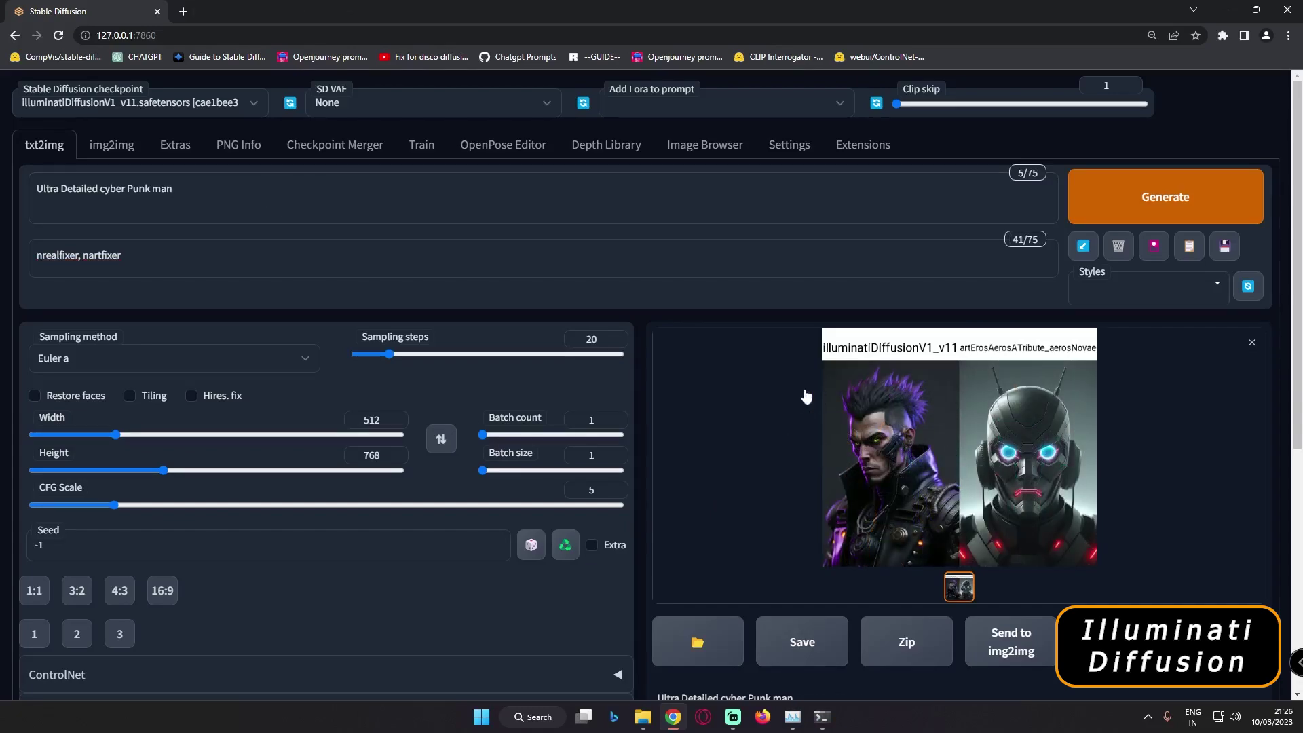
Review the 'Ultra Detailed cyber Punk man' comparison, then the steampunk animal comparison, enlarged
left_click(1000, 497)
left_click(1129, 508)
left_click(936, 431)
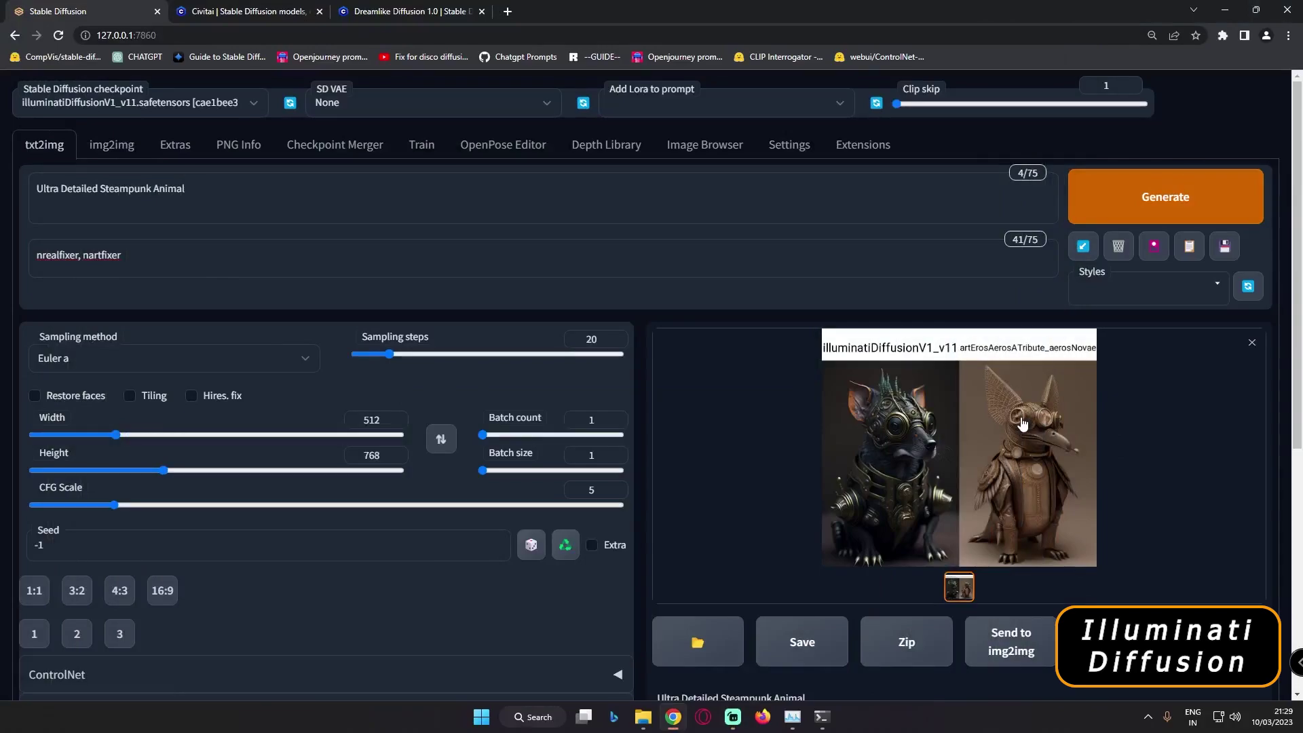
left_click(984, 424)
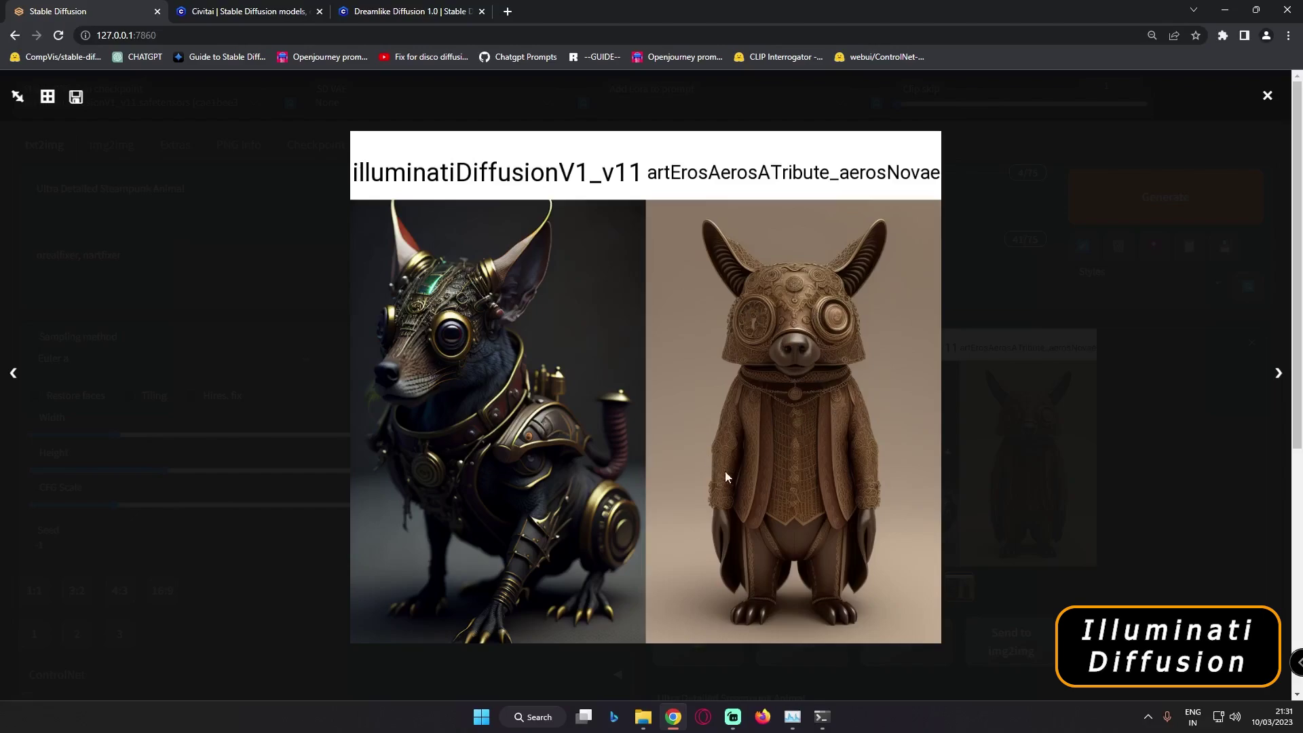
Close the enlarged steampunk animal comparison view
left_click(1173, 453)
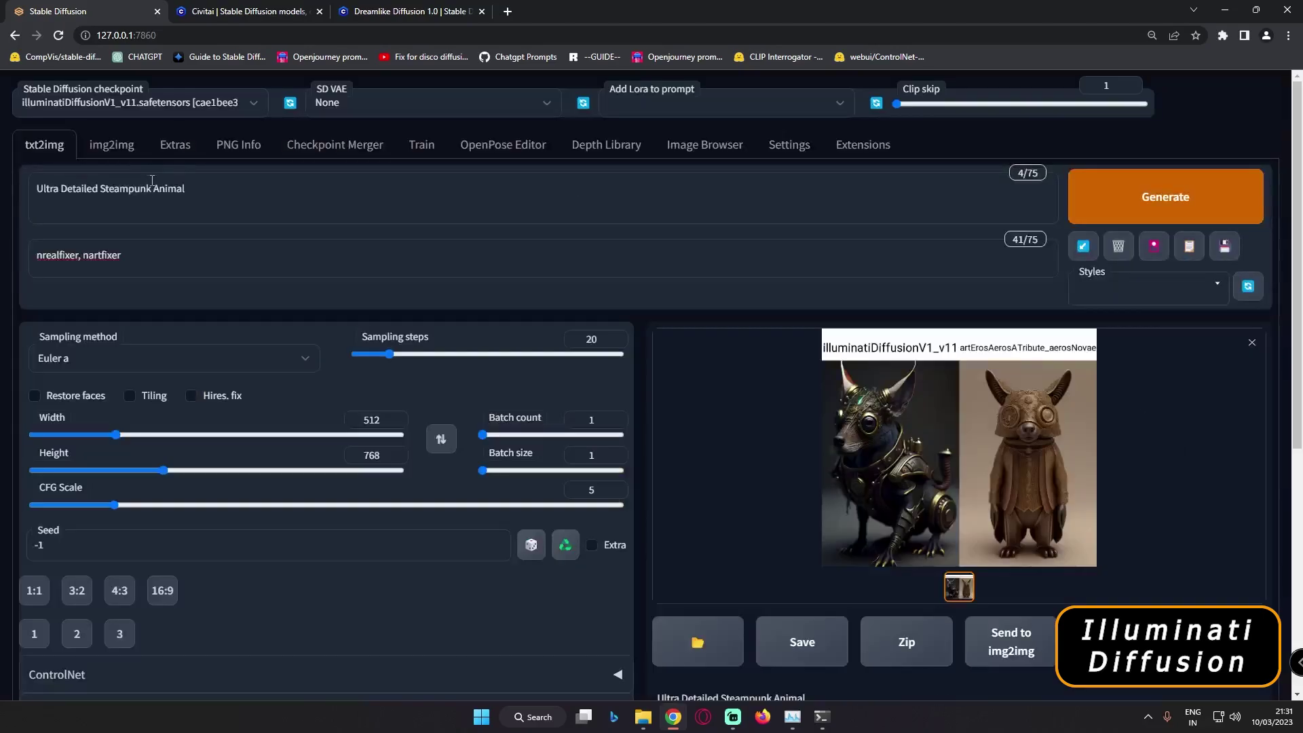
Change the prompt to 'Ultra Detailed Steampunk Vehicle', view its comparison, then replace Steampunk with Futuristic
double_click(154, 193)
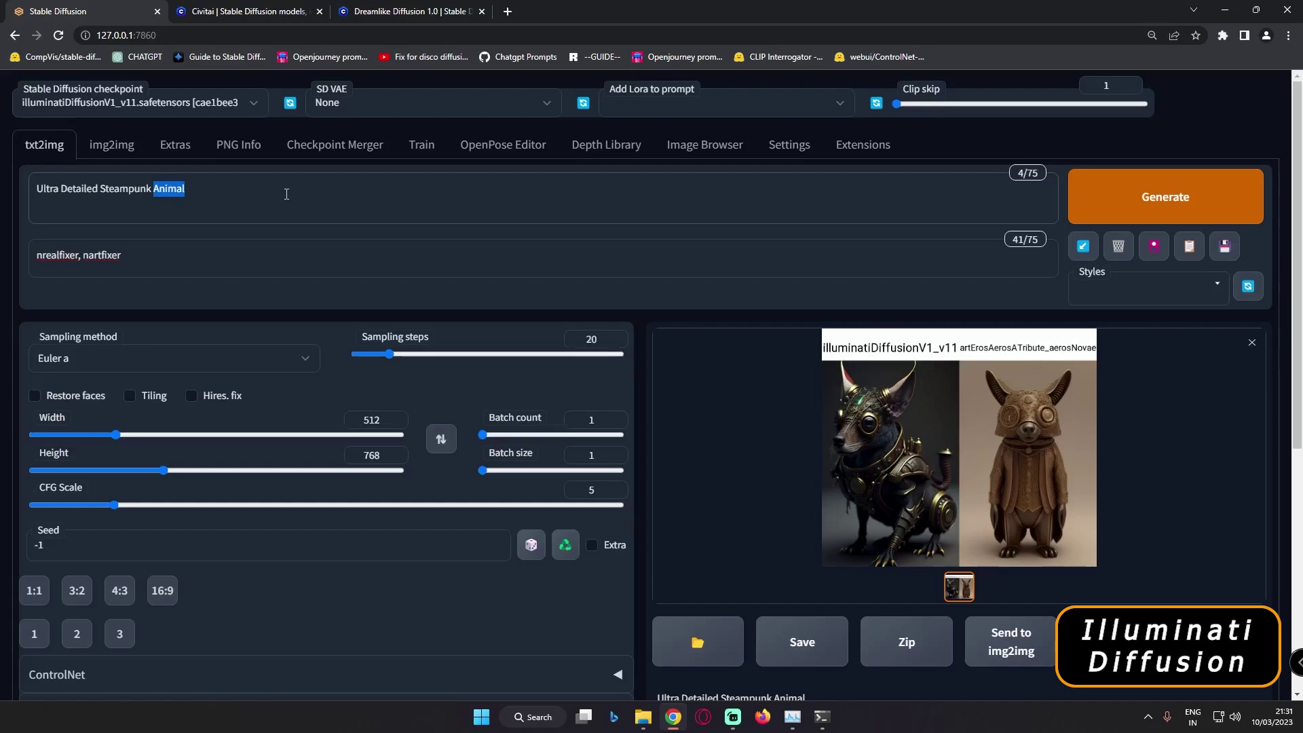
type("Vehicle")
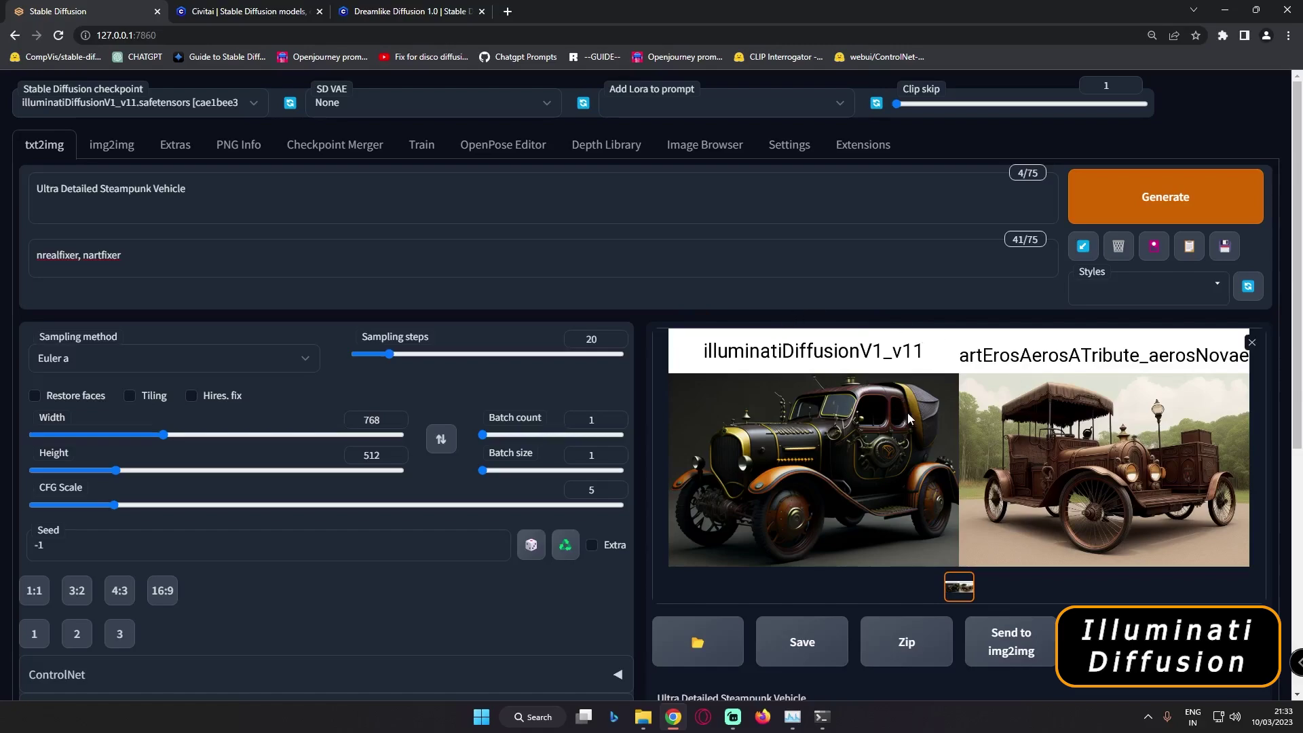
left_click(869, 415)
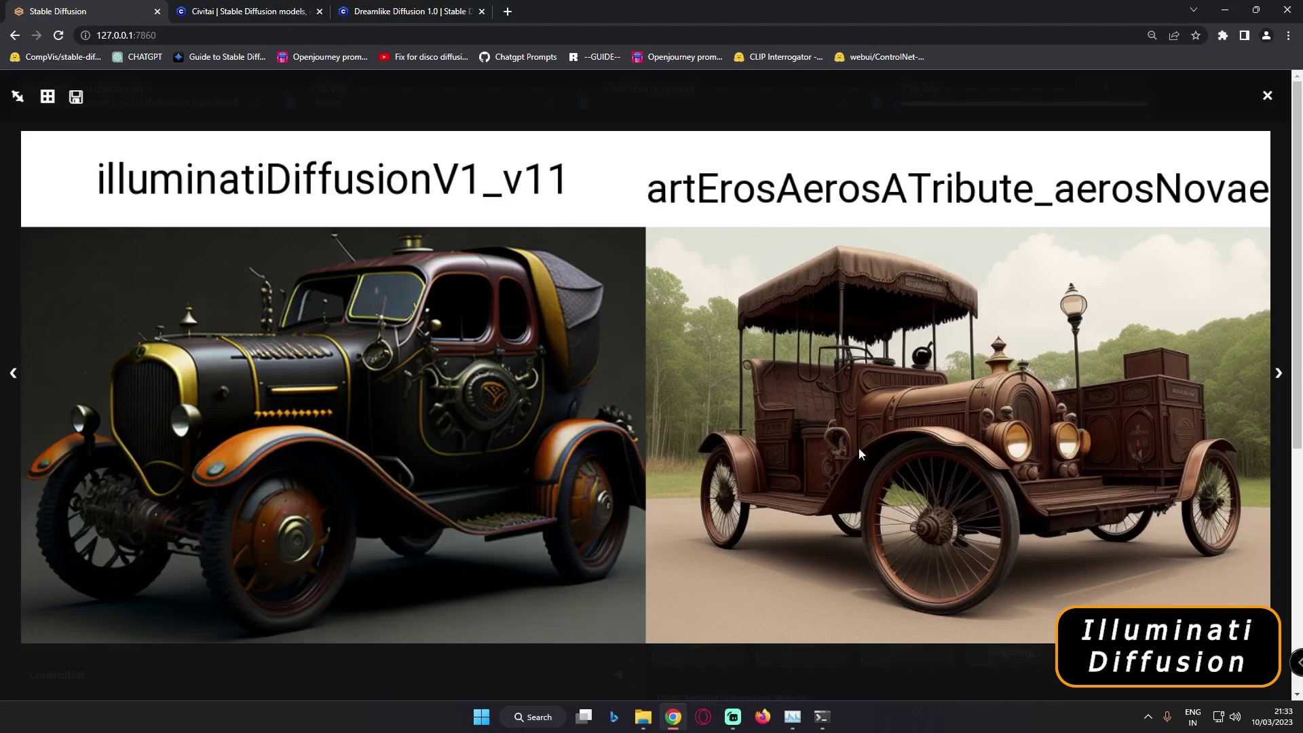
left_click(649, 668)
double_click(150, 190)
type("Futuristic Vehicle")
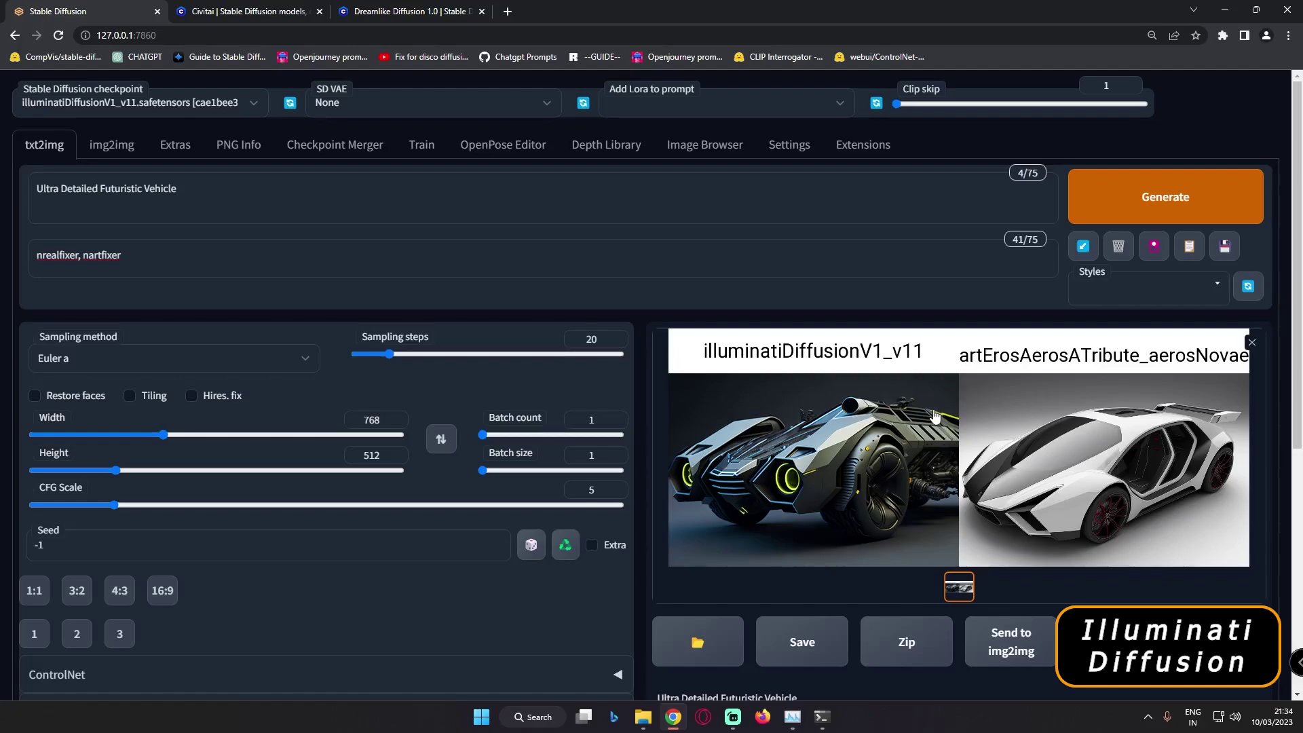
View the 'Ultra Detailed Futuristic Vehicle' comparison grid enlarged, then close it
left_click(909, 415)
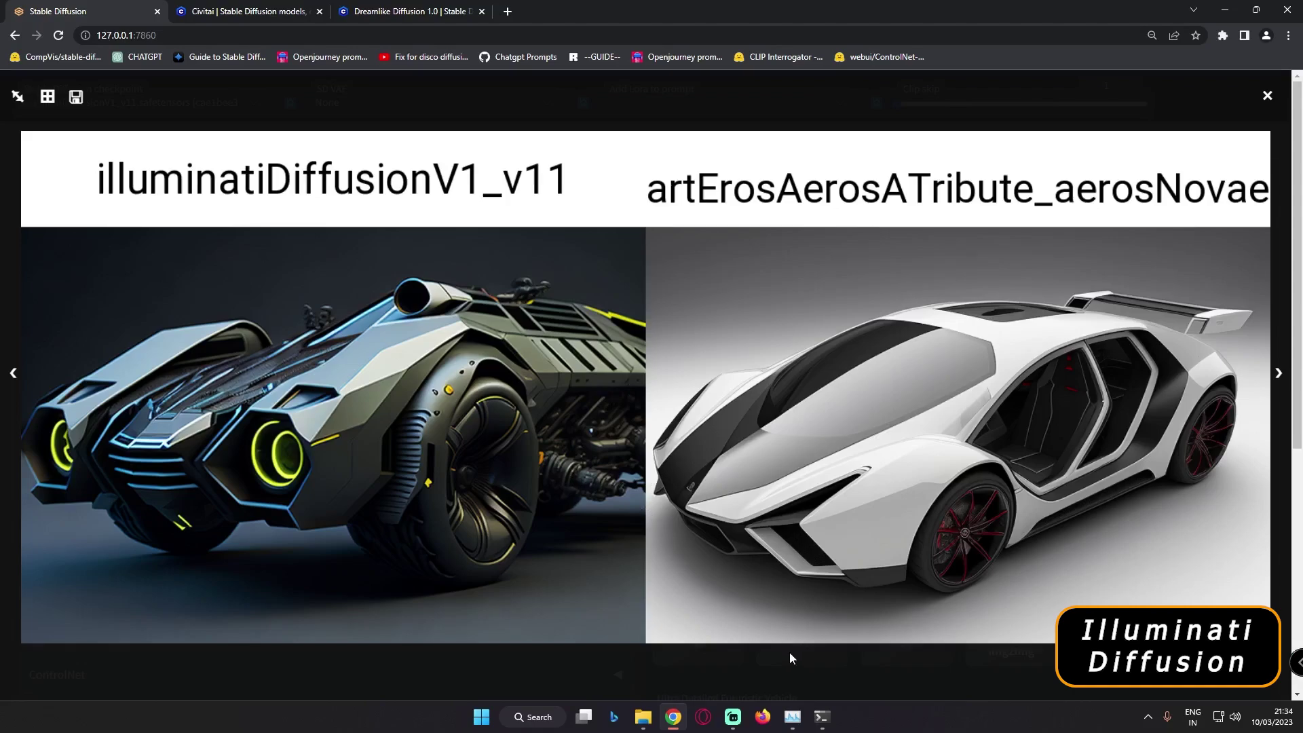
left_click(803, 678)
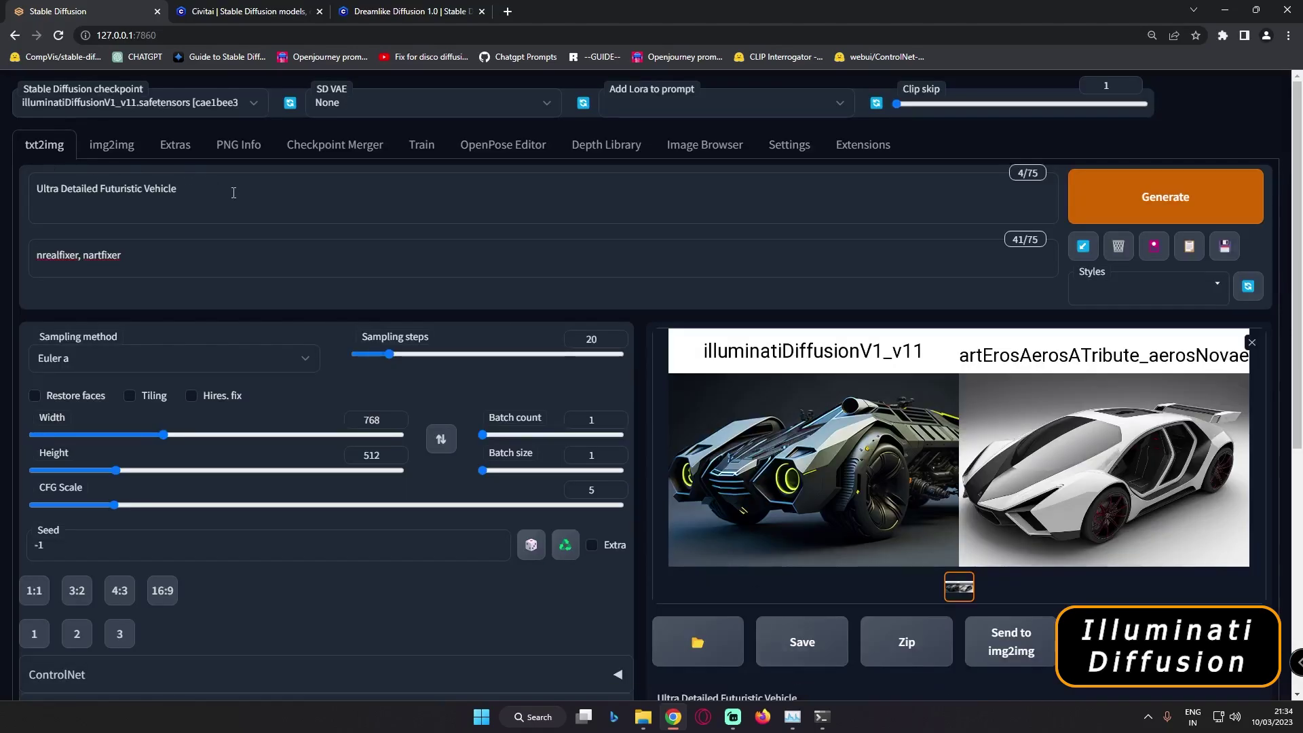